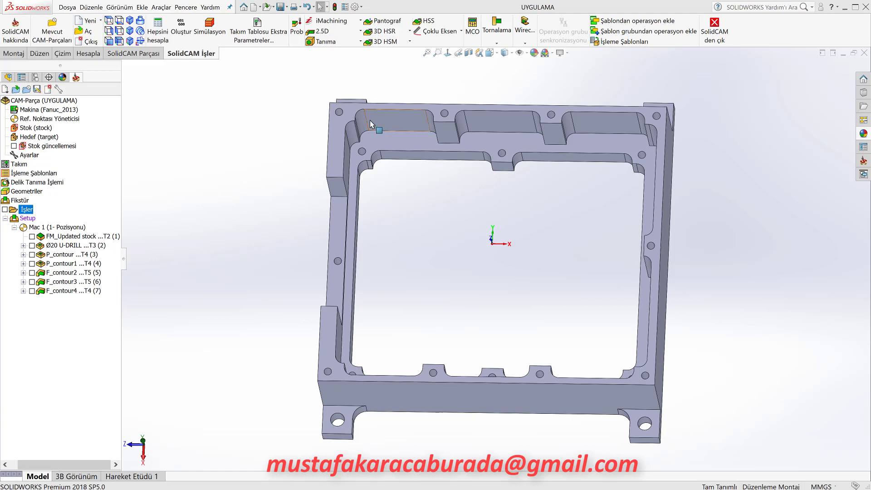
# Create a 2.5D Profile operation using the existing 'contour' geometry chain, named F_contour.
pyautogui.click(368, 121)
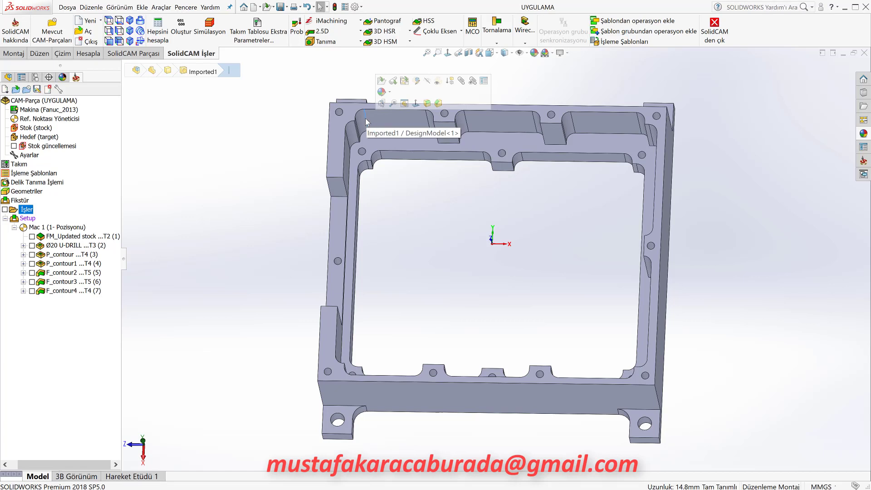
pyautogui.moveTo(369, 119)
pyautogui.mouseDown(button='middle')
pyautogui.moveTo(386, 111)
pyautogui.moveTo(375, 91)
pyautogui.mouseUp(button='middle')
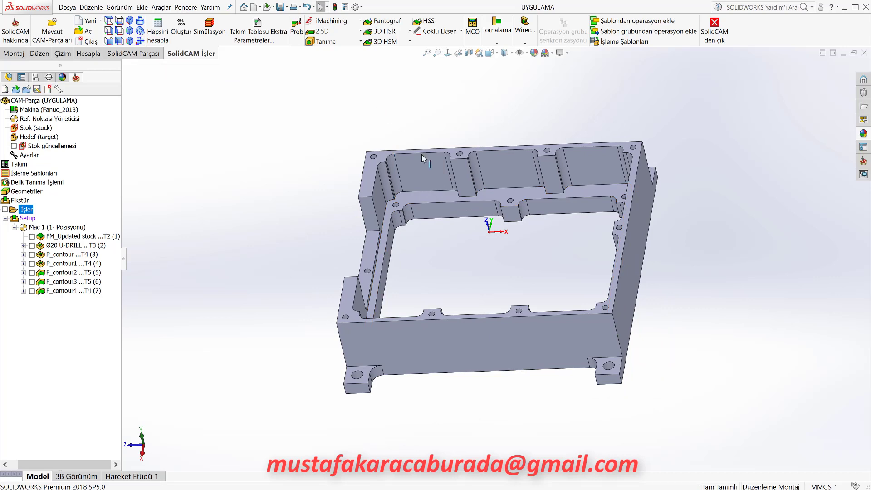
pyautogui.scroll(-1, 422, 132)
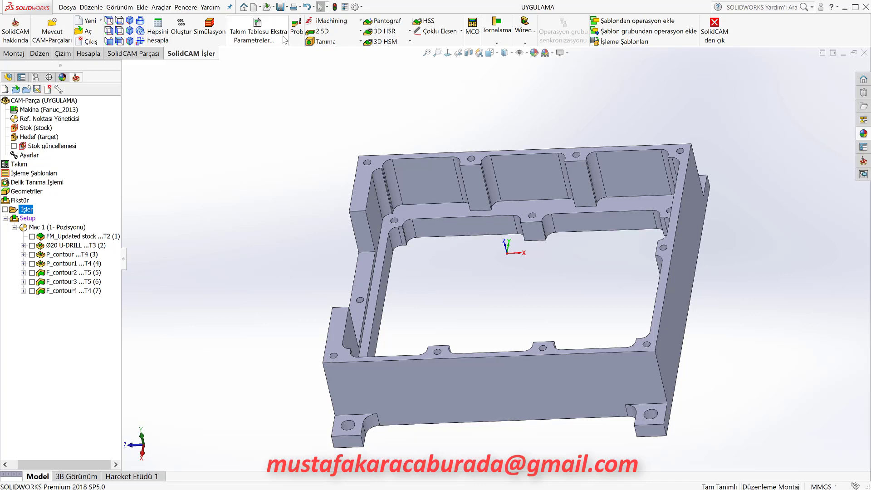
pyautogui.click(339, 30)
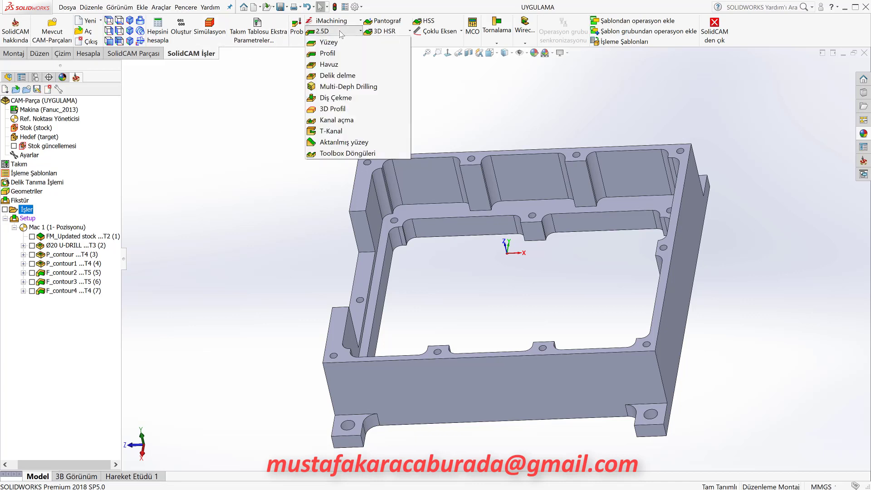
pyautogui.click(337, 54)
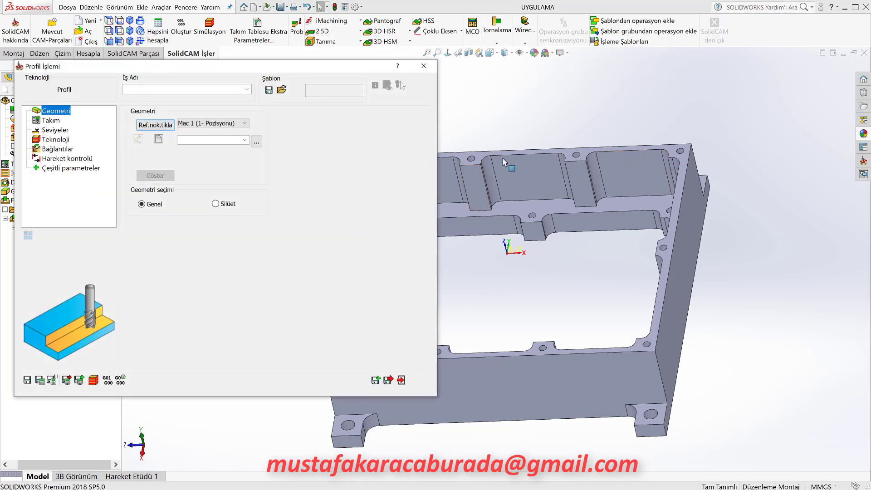
pyautogui.click(257, 143)
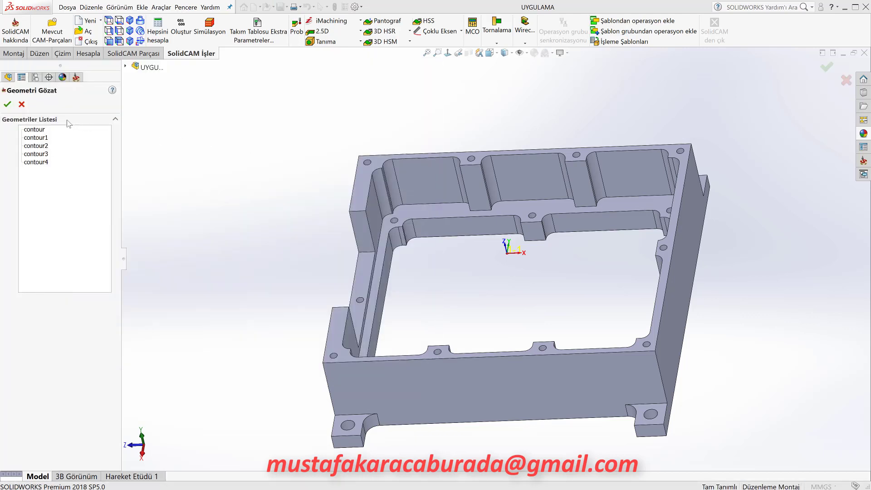
pyautogui.click(31, 133)
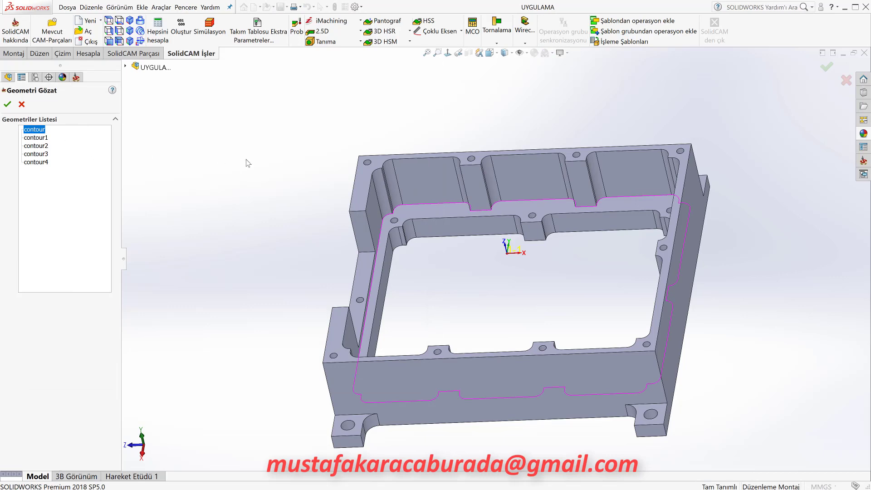
pyautogui.moveTo(311, 195); pyautogui.dragTo(187, 164, button='middle')
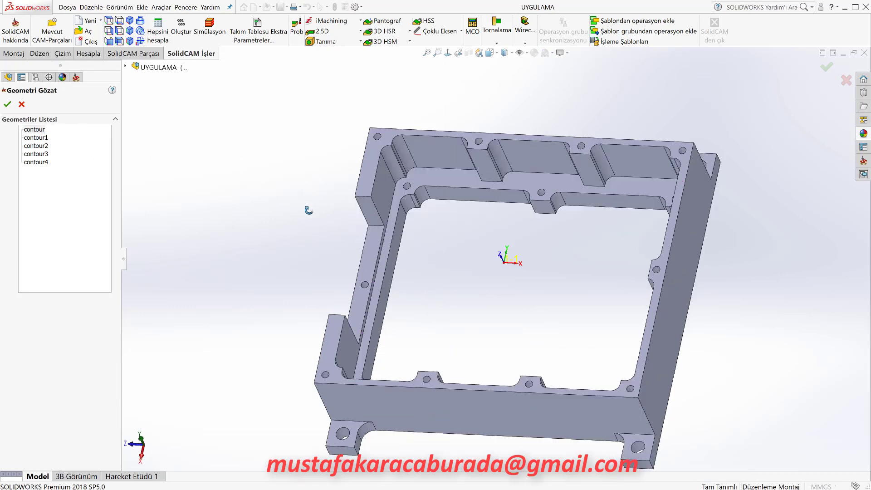
pyautogui.click(7, 104)
# Define a new 3 mm END MILL with 60 outside-holder length as tool 6.
pyautogui.click(45, 121)
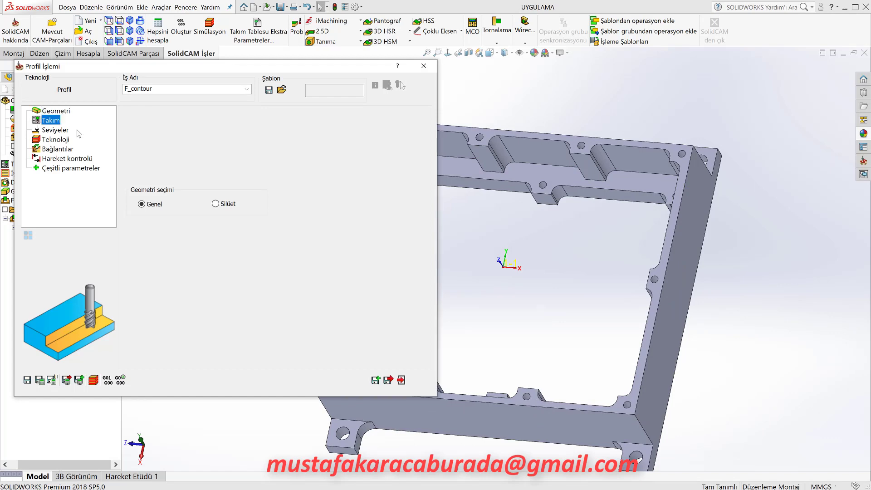
pyautogui.click(203, 282)
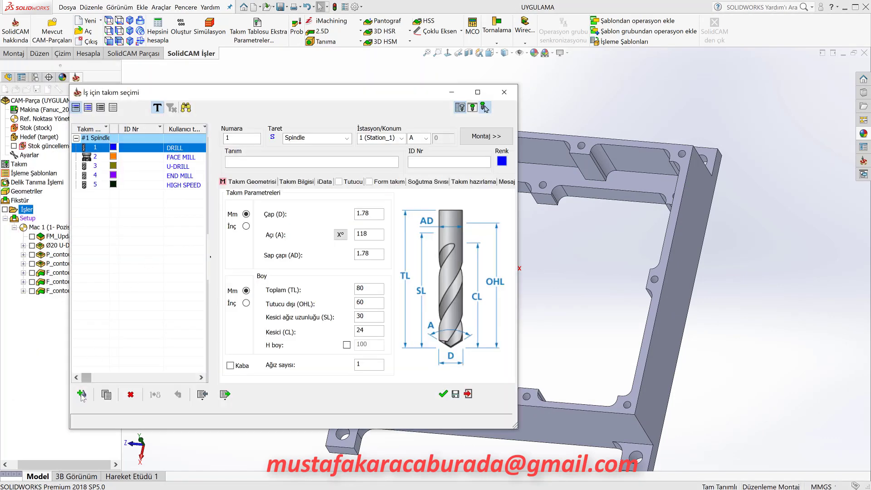
pyautogui.click(82, 394)
pyautogui.click(372, 296)
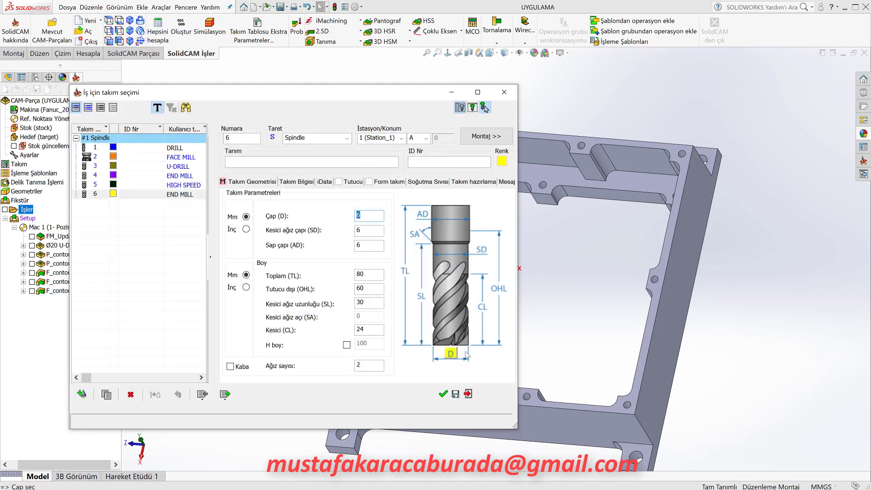
pyautogui.write('3')
pyautogui.click(497, 288)
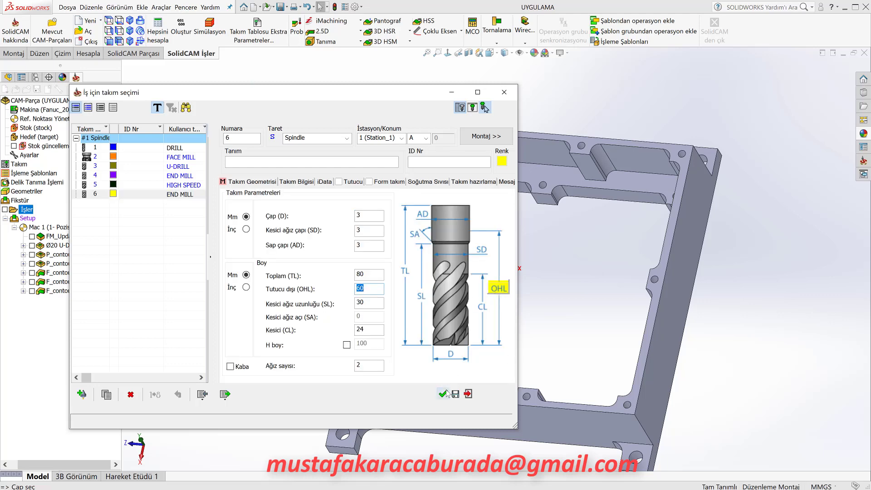
pyautogui.click(443, 394)
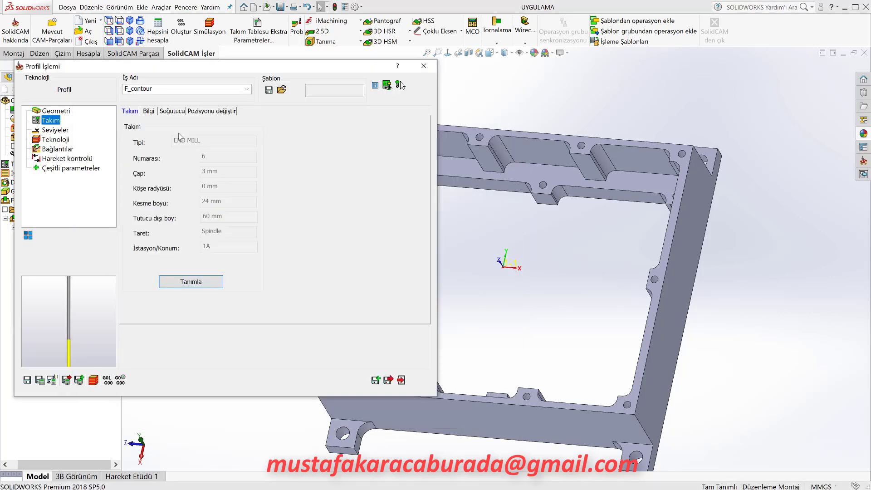
# Uncheck Finiş ilerleme XY and Finiş deviri on F_contour's Bilgi page.
pyautogui.click(149, 112)
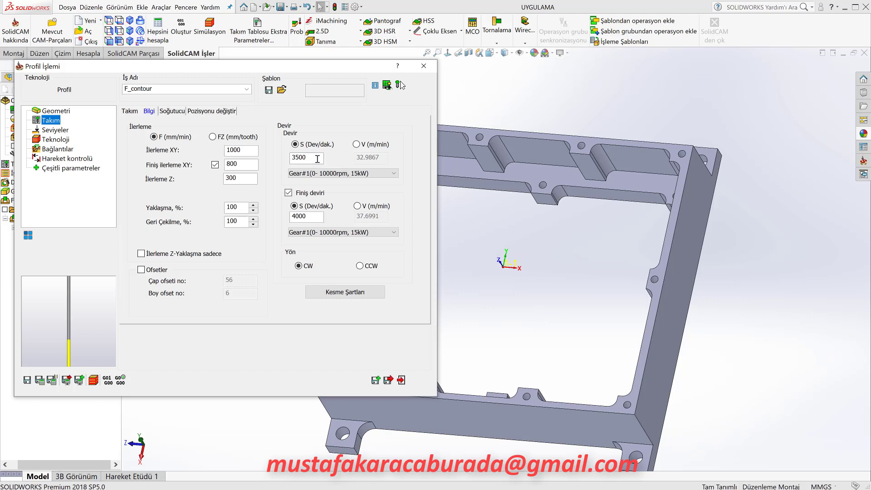
pyautogui.click(288, 193)
pyautogui.click(215, 165)
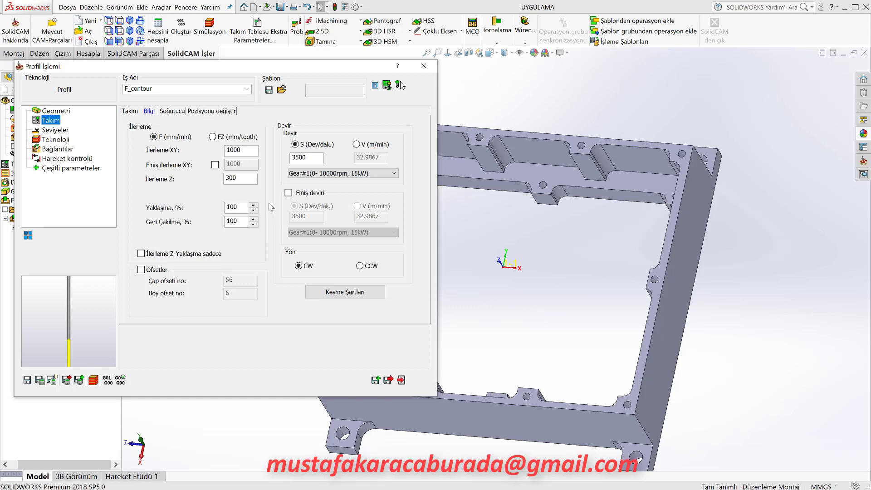
pyautogui.press('super')
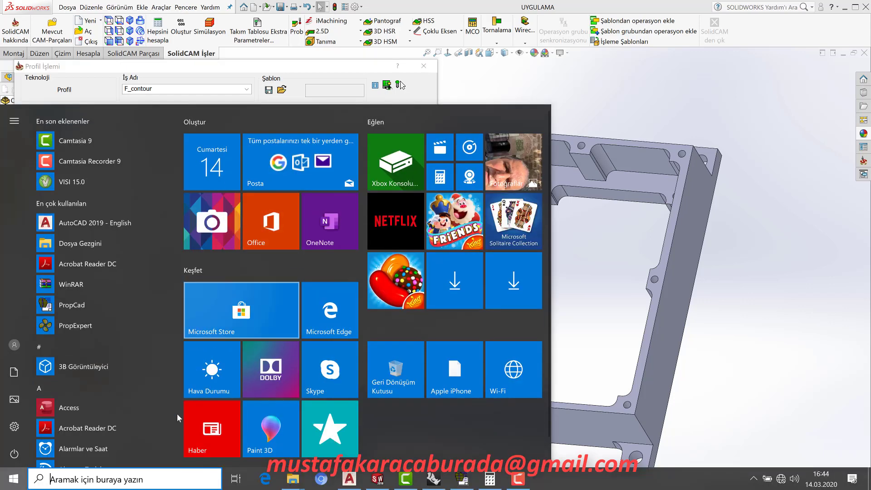
# Calculate 90000/3.14/3 in Calculator, giving about 9554 rpm.
pyautogui.click(490, 479)
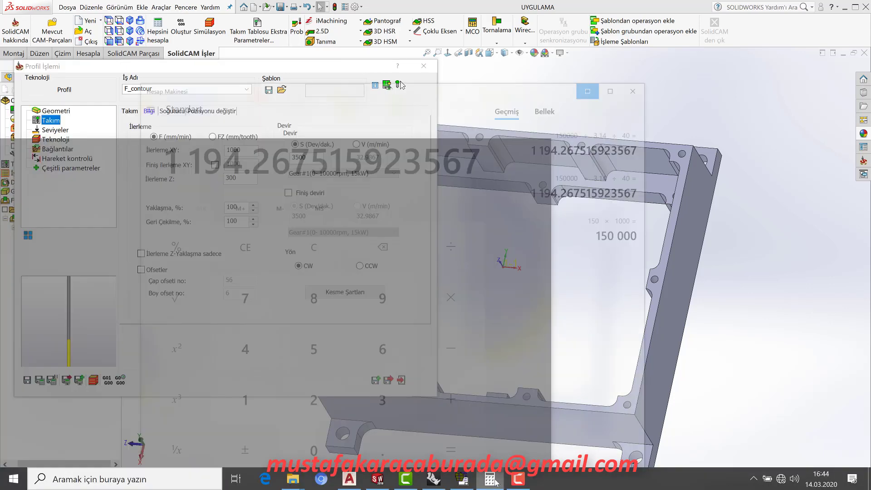
pyautogui.press('Escape')
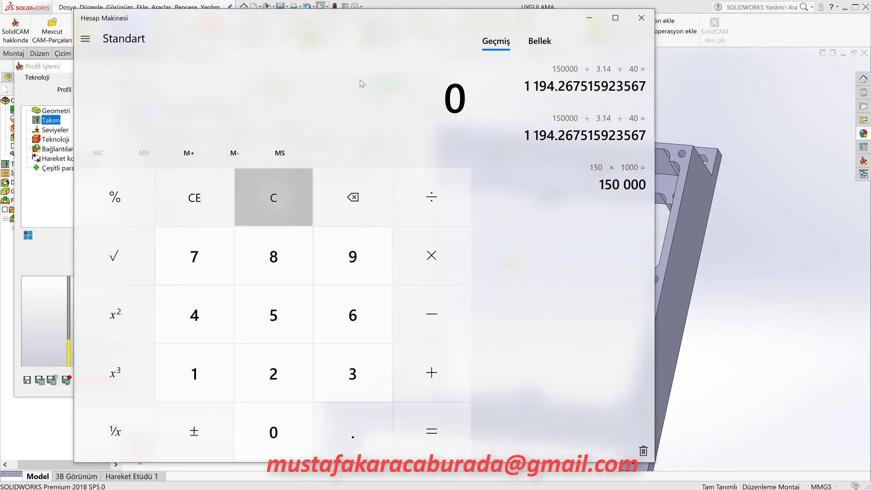
pyautogui.write('9000')
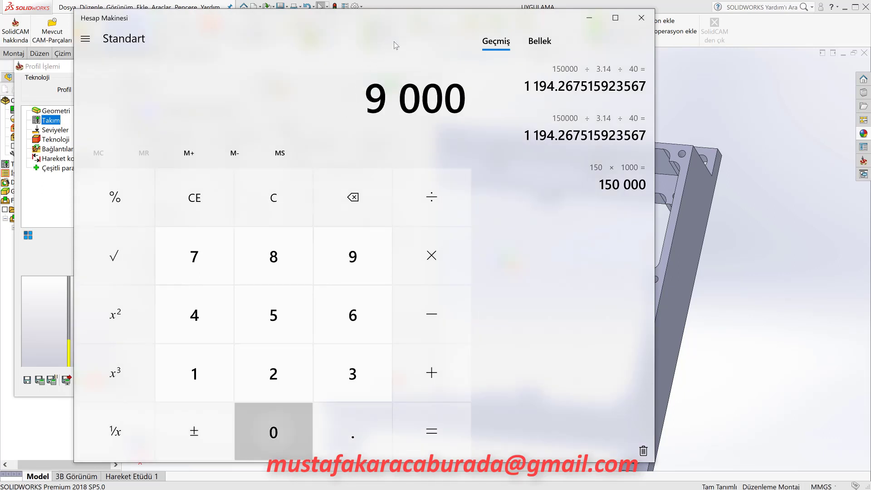
pyautogui.write('0/3')
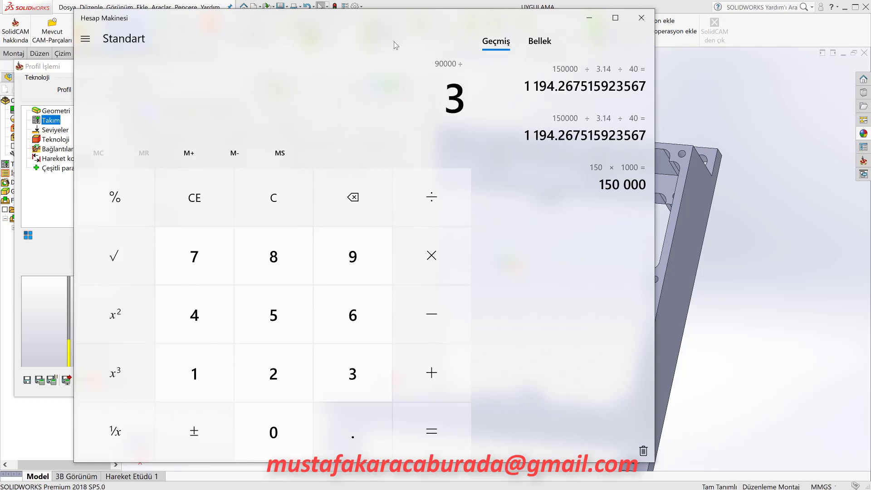
pyautogui.write('.14/3')
pyautogui.press('Return')
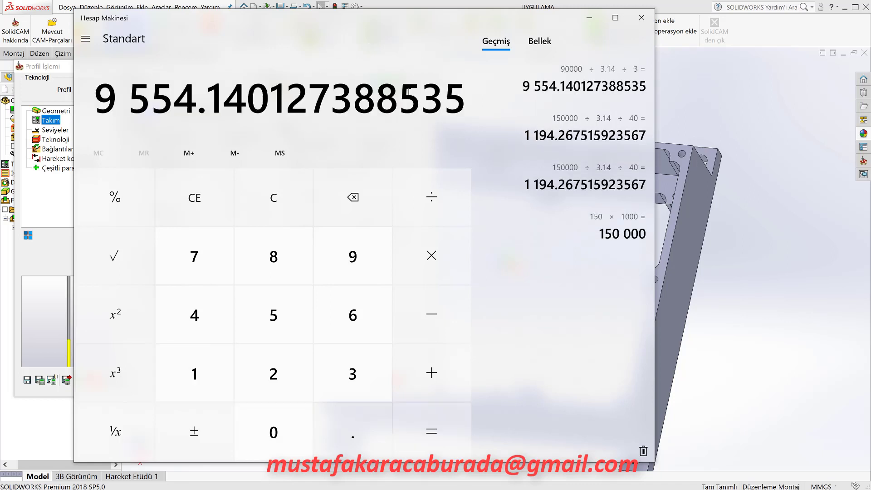
# Set F_contour's spindle speed to 9500 rpm and XY feed to 600 mm/min.
pyautogui.click(590, 17)
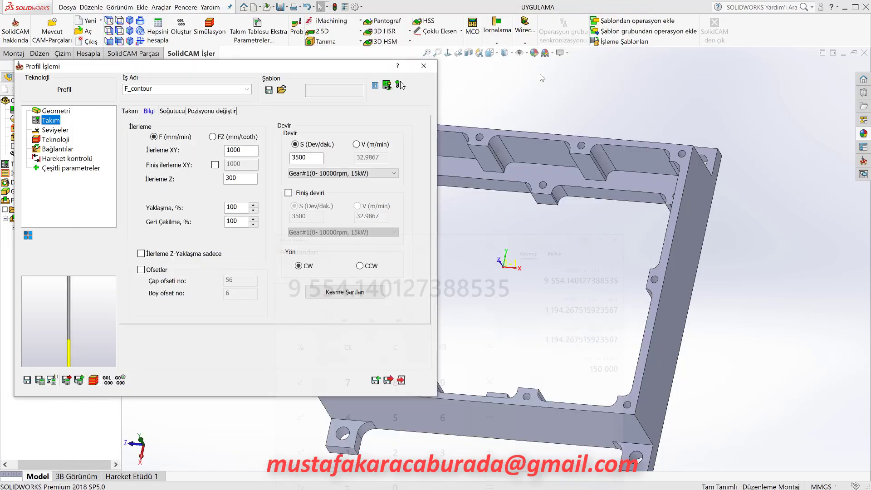
pyautogui.doubleClick(318, 158)
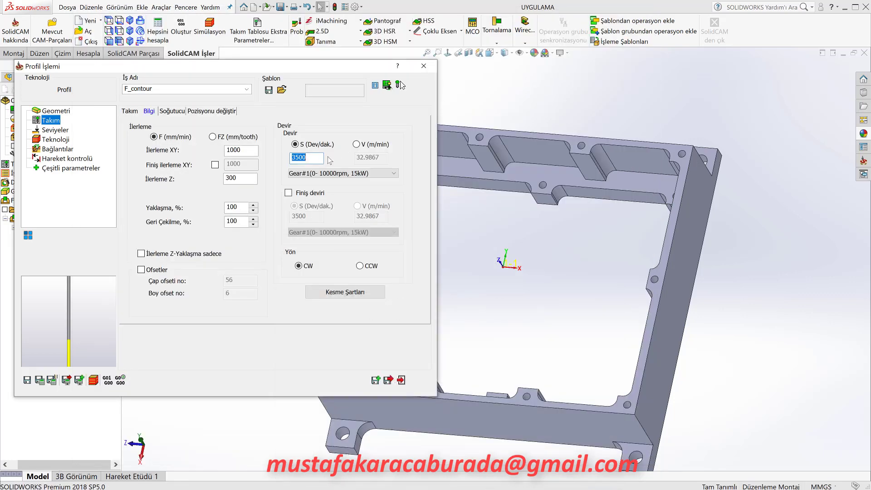
pyautogui.write('9')
pyautogui.doubleClick(250, 151)
pyautogui.write('60')
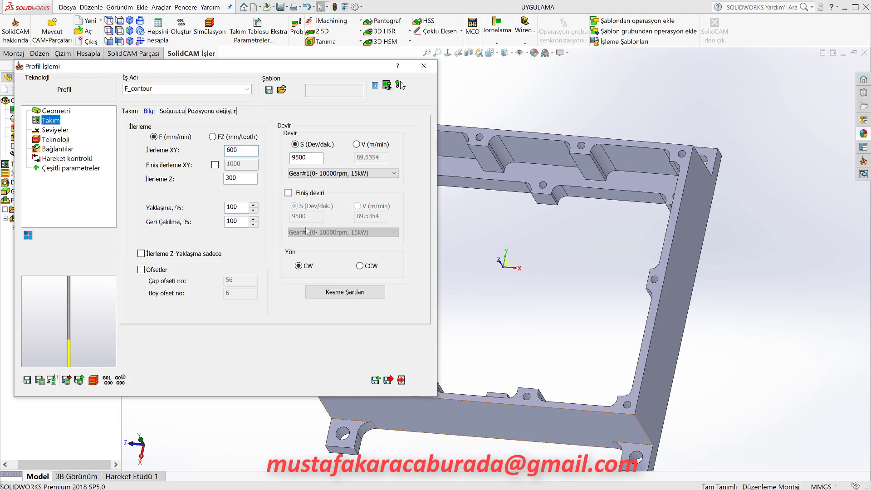
pyautogui.click(173, 111)
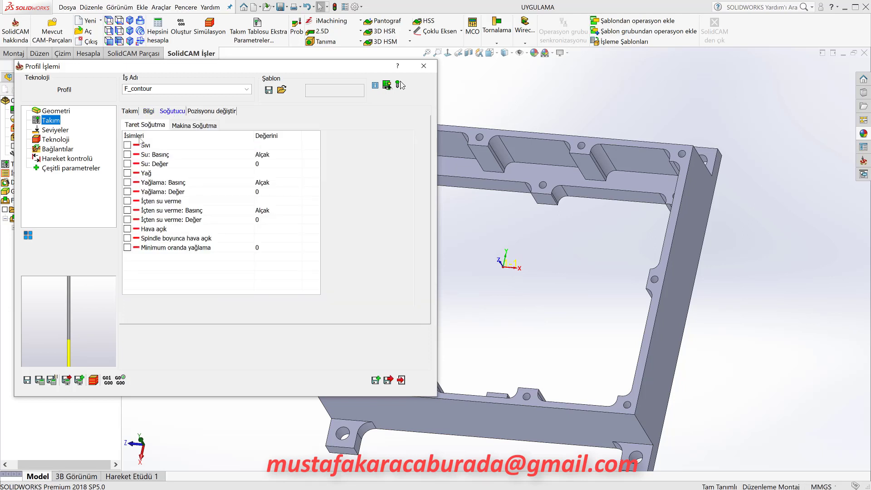
# Set the upper level from the part's top face and profile depth from the pocket floor.
pyautogui.click(55, 131)
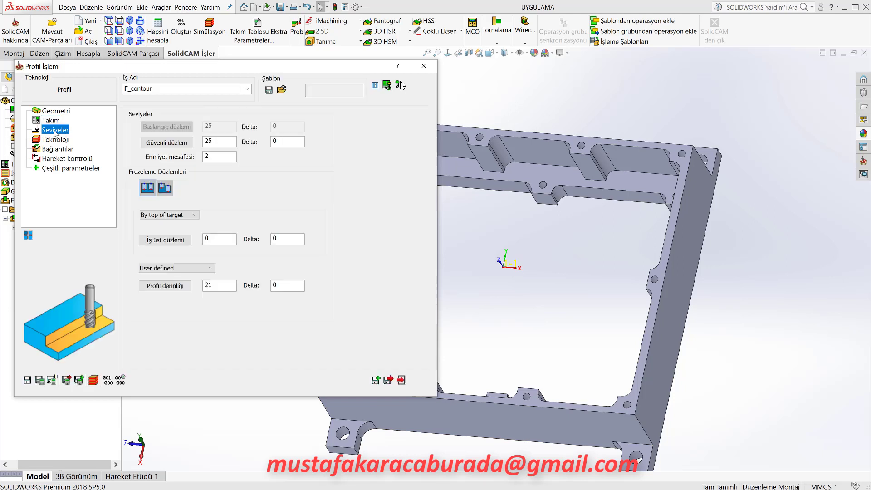
pyautogui.click(167, 241)
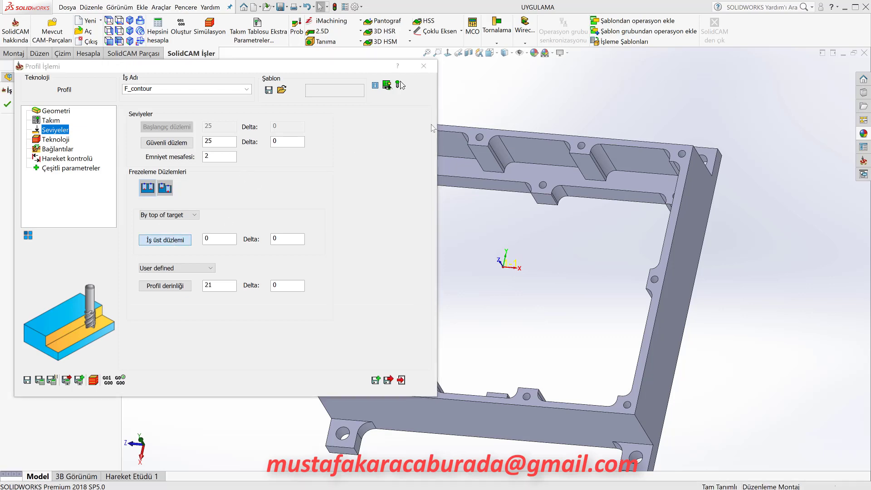
pyautogui.click(474, 135)
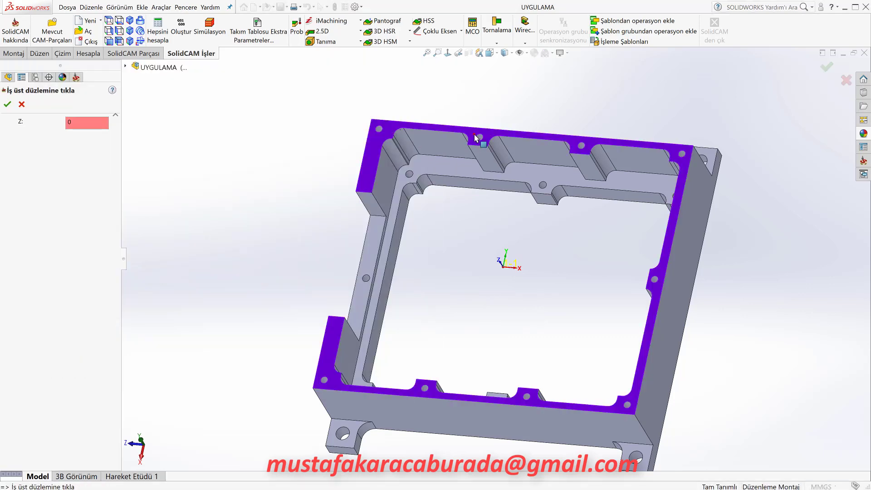
pyautogui.click(8, 104)
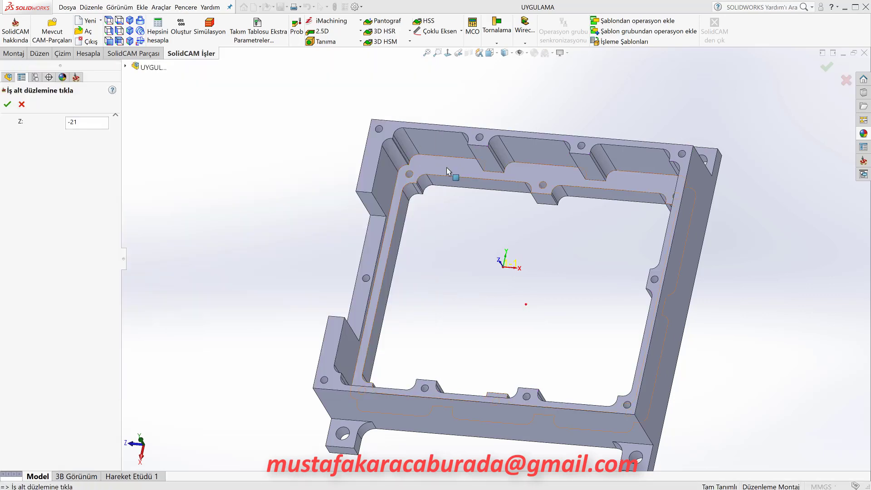
pyautogui.click(447, 168)
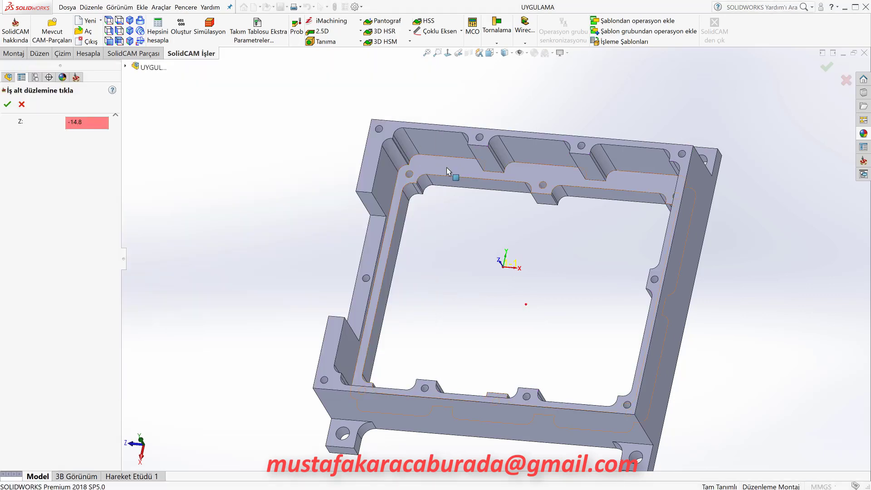
pyautogui.click(9, 108)
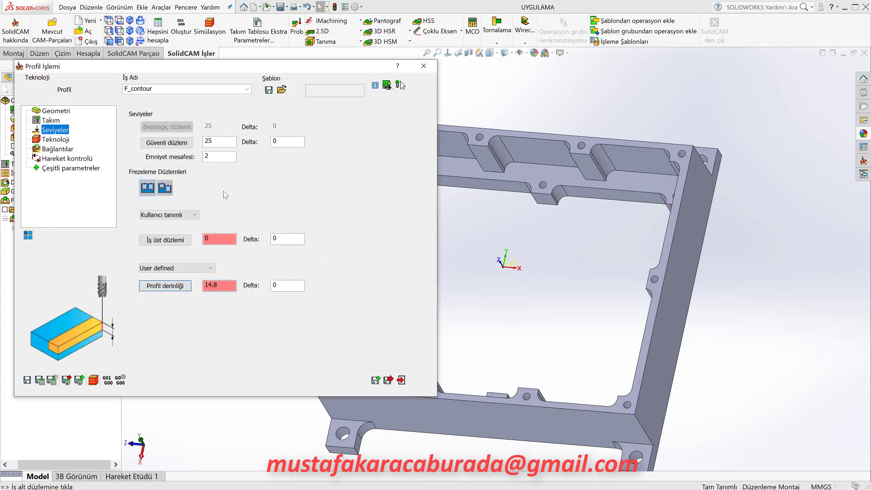
# Give the İş üst düzlemi (workpiece top plane) a 0.5 delta.
pyautogui.click(281, 239)
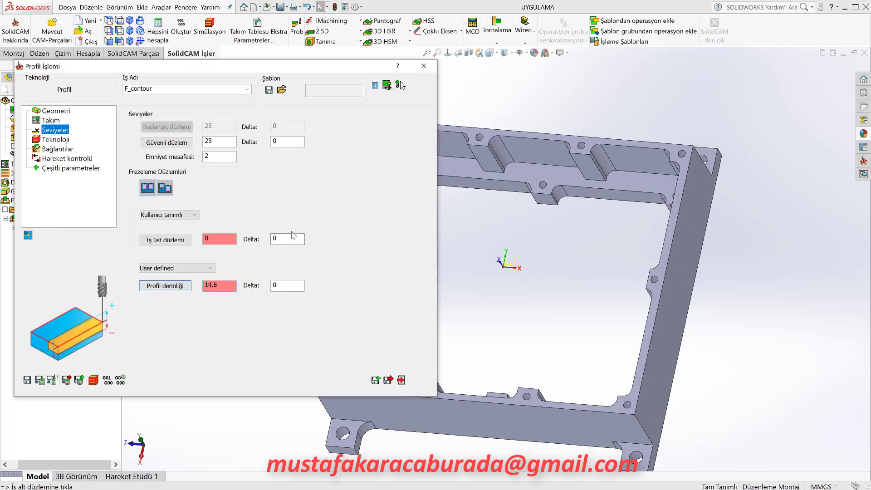
pyautogui.write(',5')
pyautogui.click(278, 285)
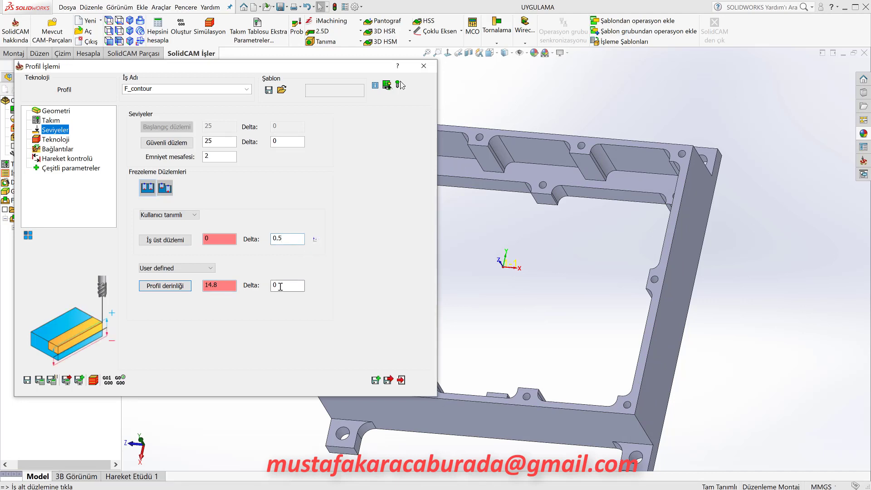
pyautogui.click(58, 140)
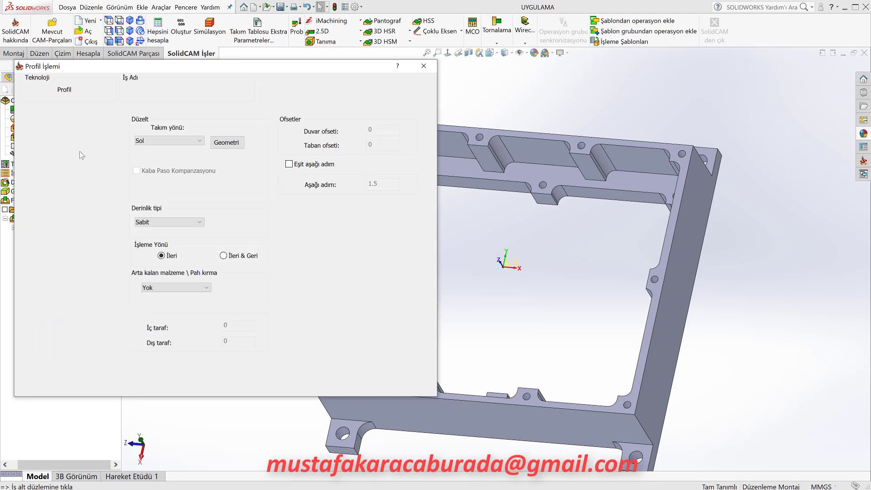
# Reconfirm the contour geometry, then set Helisel depth type with a 0.5 finish down step.
pyautogui.click(228, 144)
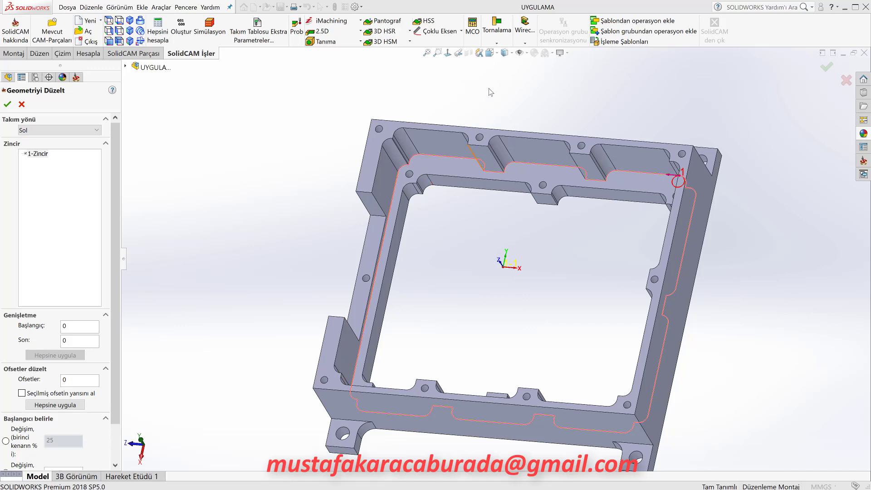
pyautogui.hotkey('ctrl', '4')
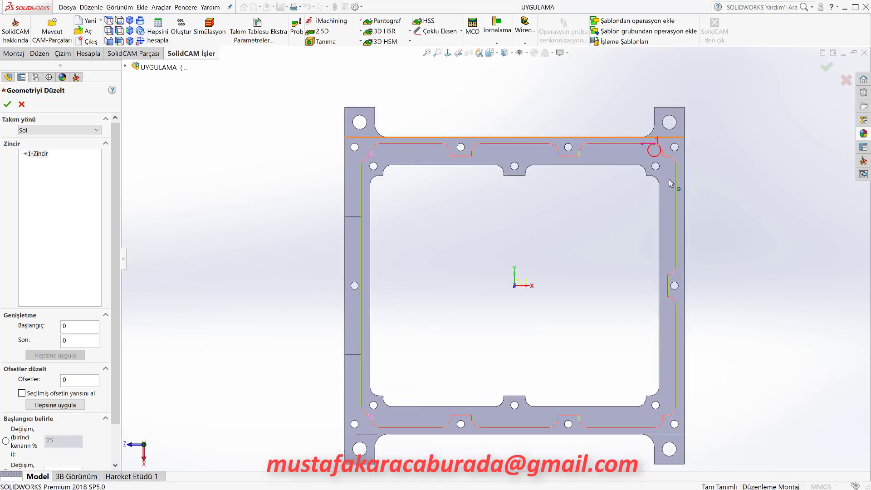
pyautogui.click(7, 104)
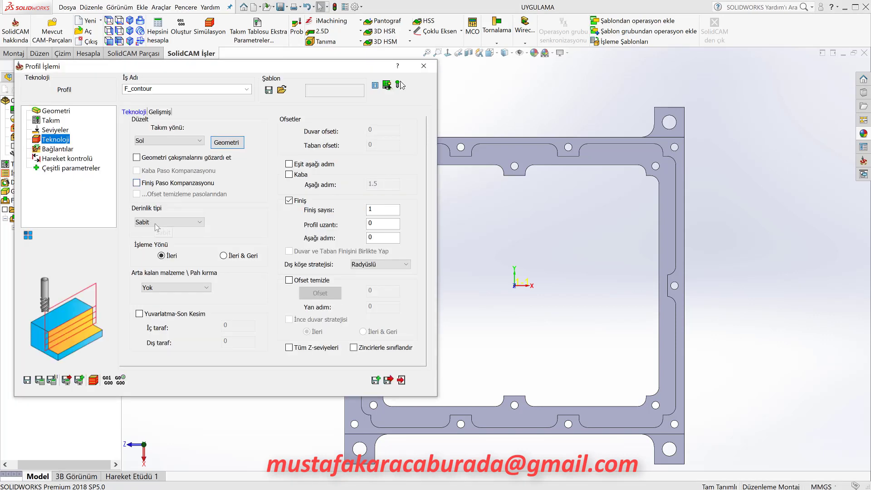
pyautogui.click(167, 223)
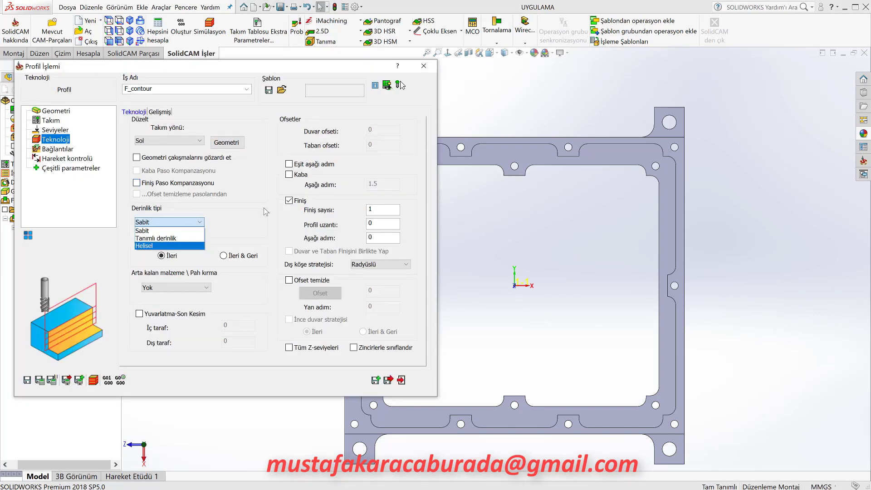
pyautogui.click(144, 245)
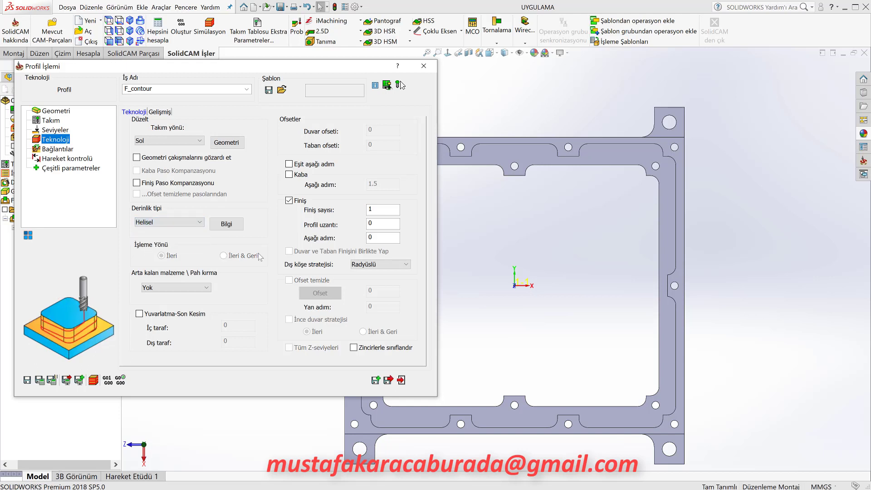
pyautogui.click(378, 237)
pyautogui.write('.5')
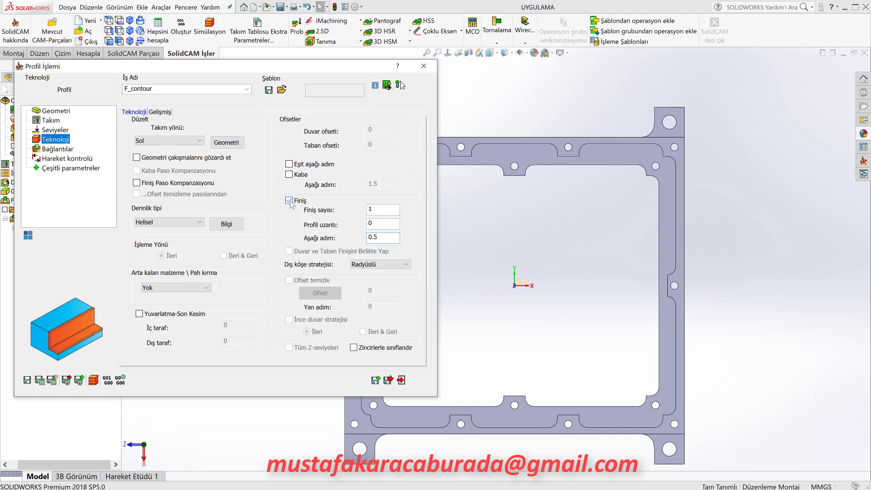
pyautogui.click(63, 150)
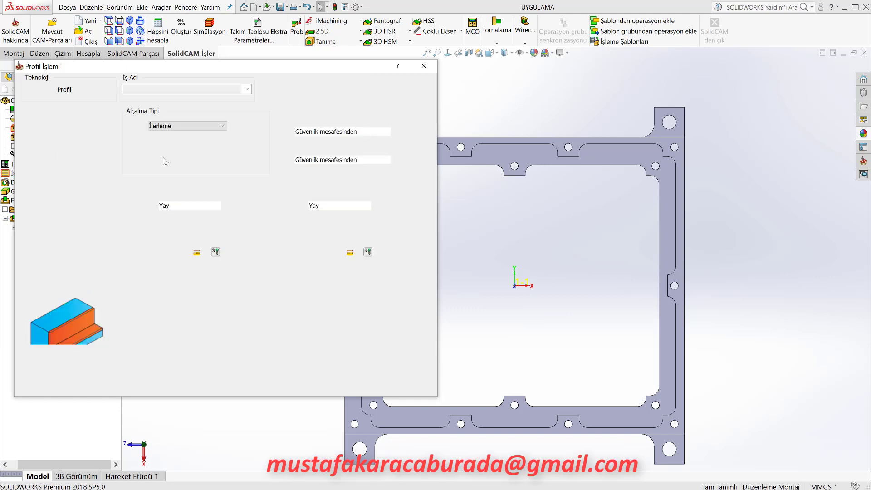
# Set both Yaklaşma and Geri Çekilme to Yok.
pyautogui.click(175, 207)
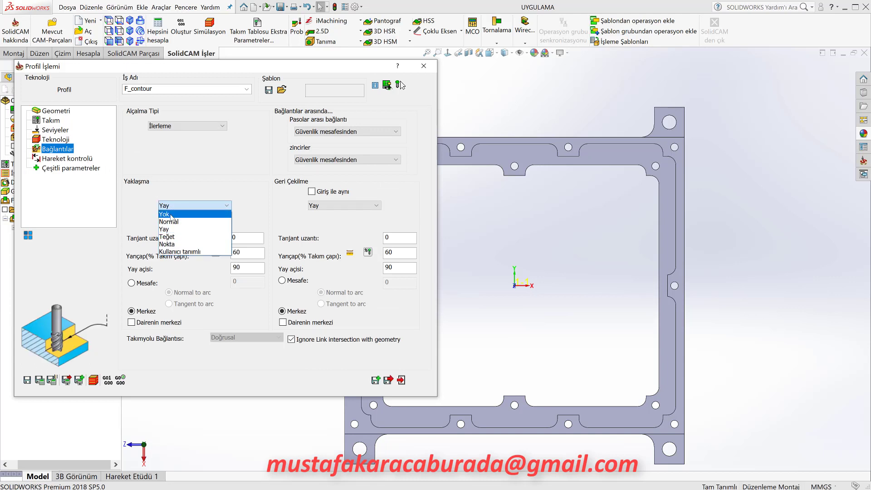
pyautogui.click(173, 218)
pyautogui.click(317, 205)
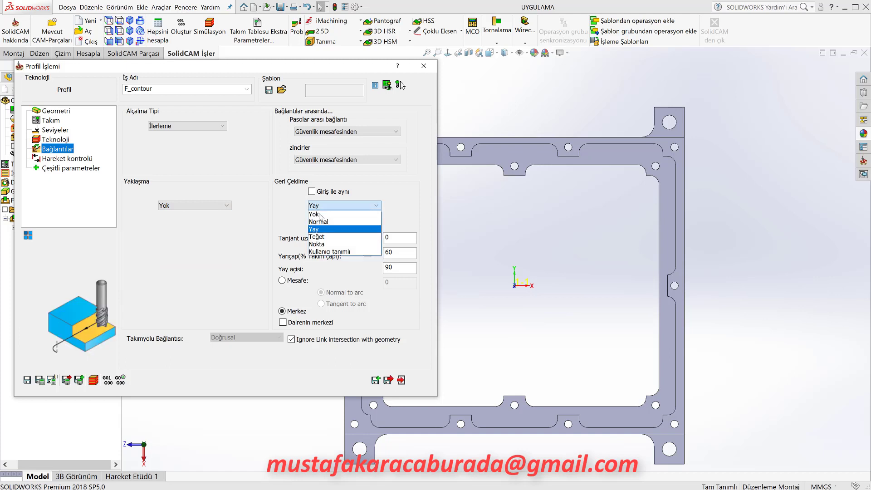
pyautogui.click(319, 216)
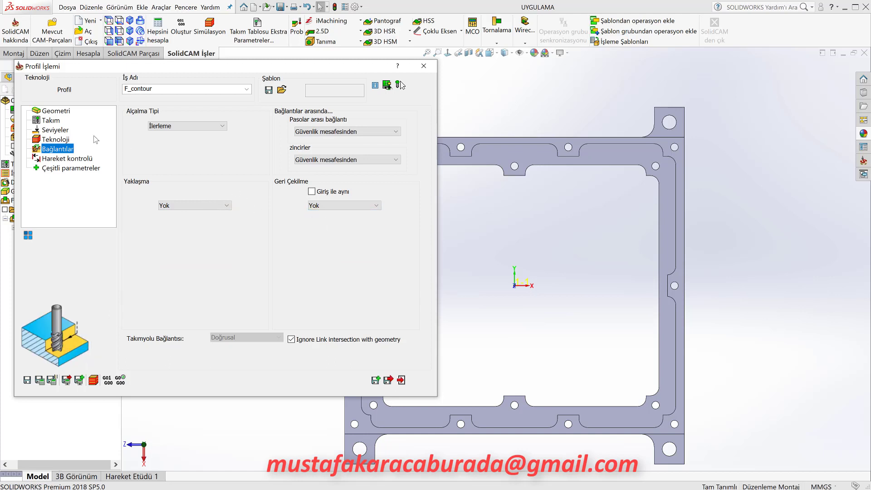
# Confirm the 0.5 top-plane delta, then save and calculate the F_contour toolpath.
pyautogui.click(55, 130)
pyautogui.click(284, 239)
pyautogui.write('.5')
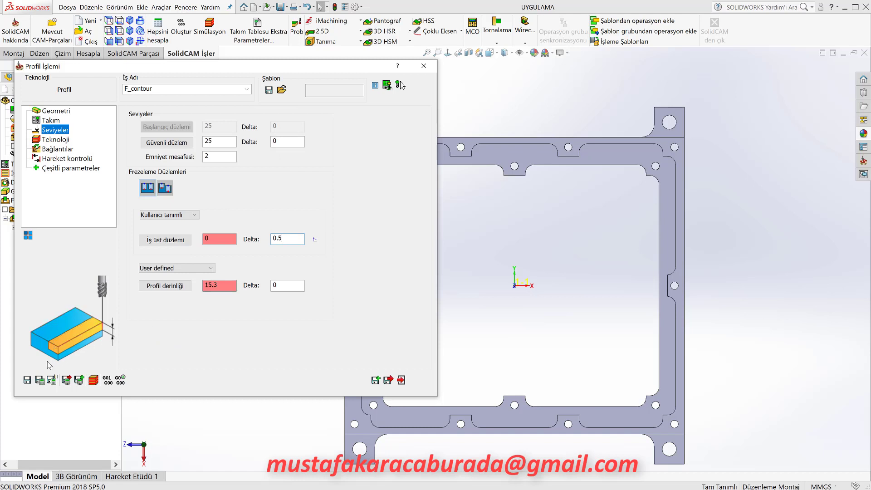
pyautogui.click(40, 381)
pyautogui.click(418, 251)
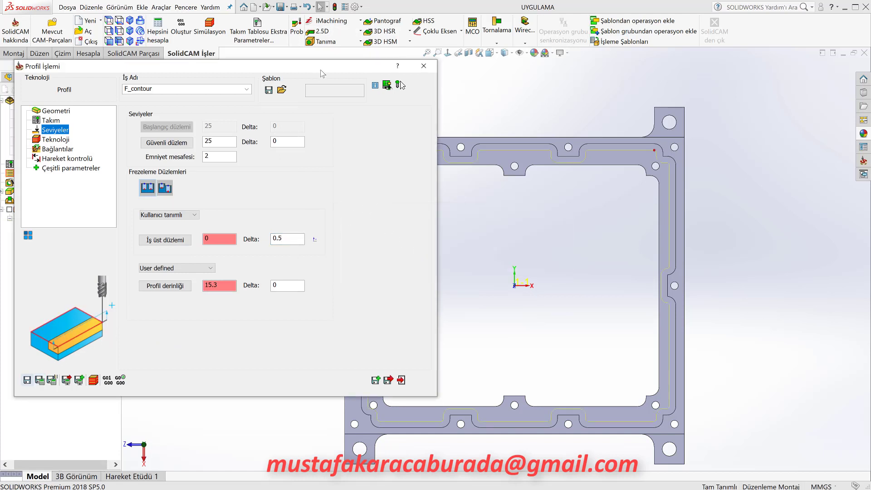
pyautogui.press('Escape')
pyautogui.moveTo(448, 248); pyautogui.dragTo(496, 210, button='middle')
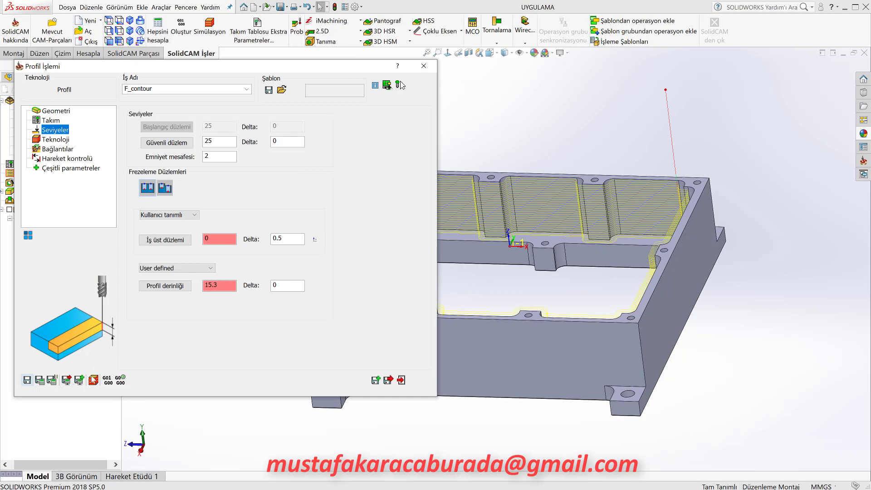
# Close the Profil İşlemi dialog and play the F_contour solid simulation.
pyautogui.press('Escape')
pyautogui.click(424, 302)
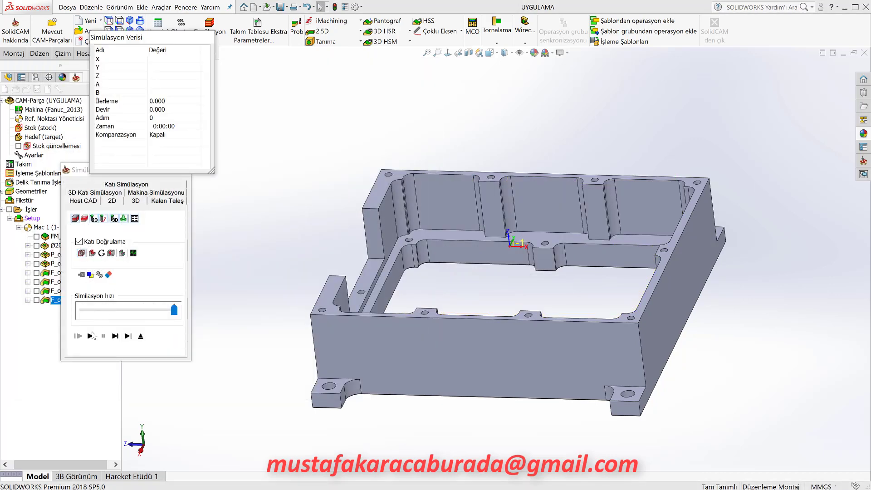
pyautogui.click(91, 336)
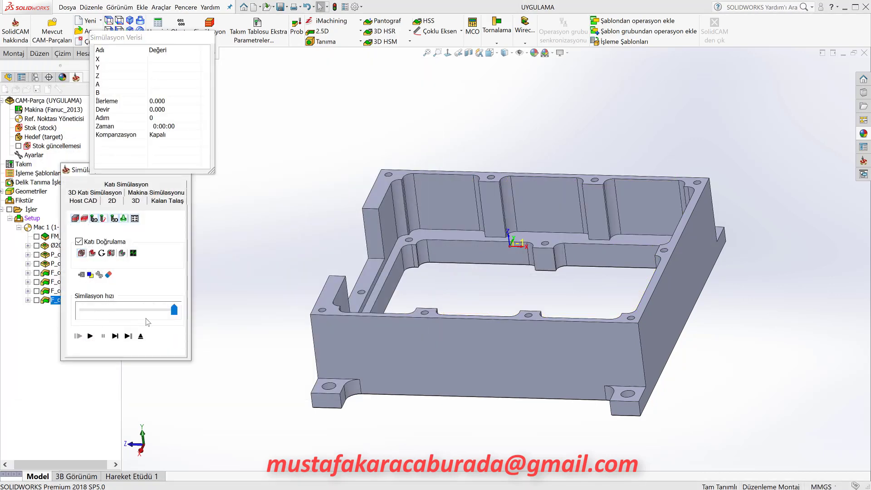
pyautogui.click(91, 336)
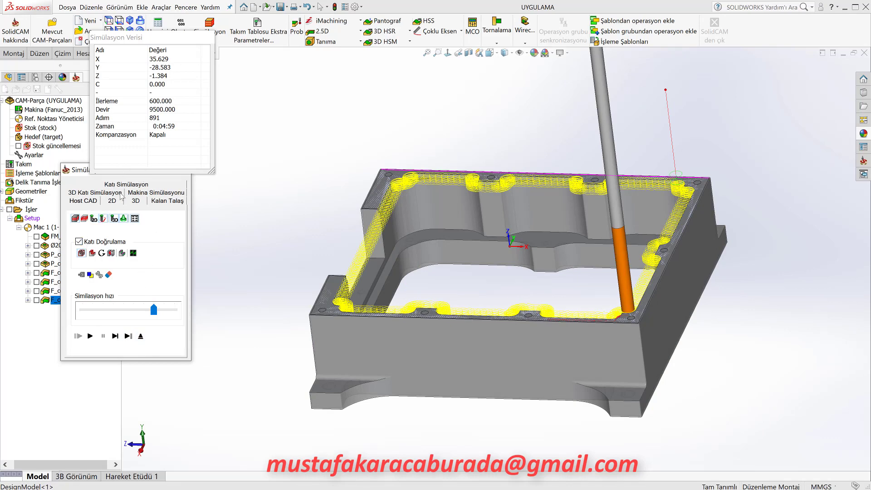
pyautogui.click(136, 202)
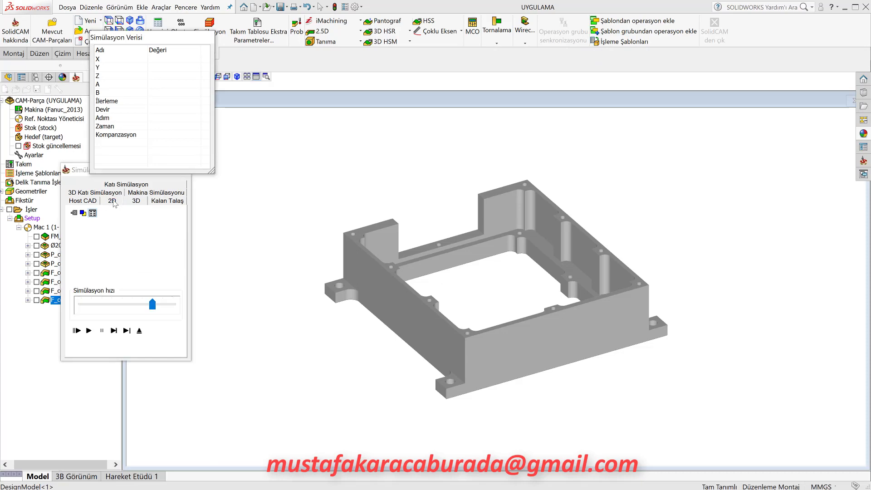
# Check the simulation in the 2D and Host CAD views, then return to the 3D solid view.
pyautogui.click(113, 201)
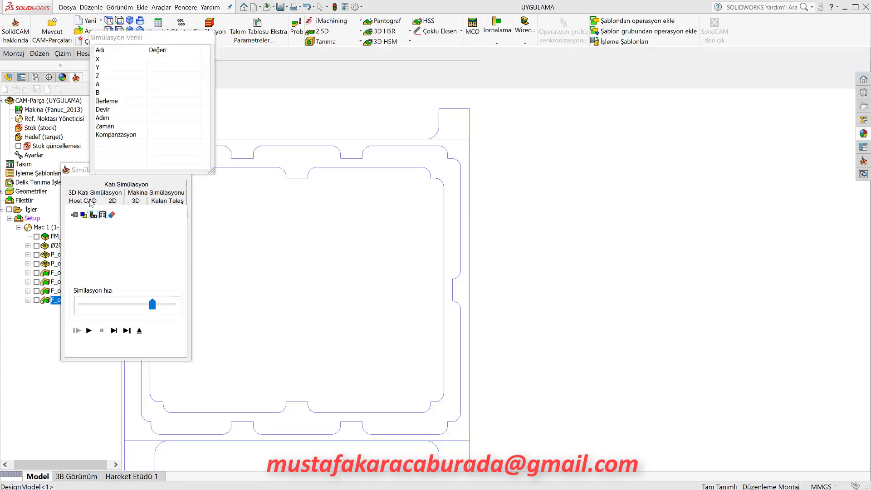
pyautogui.click(91, 202)
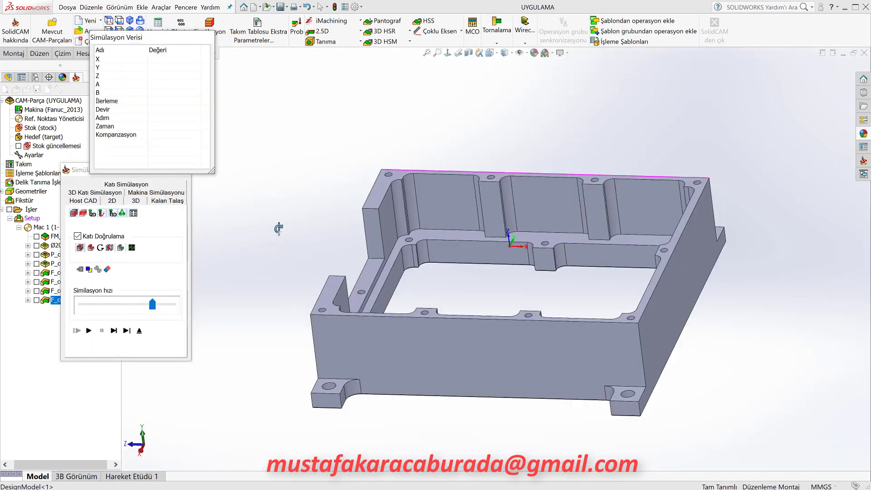
pyautogui.click(286, 213)
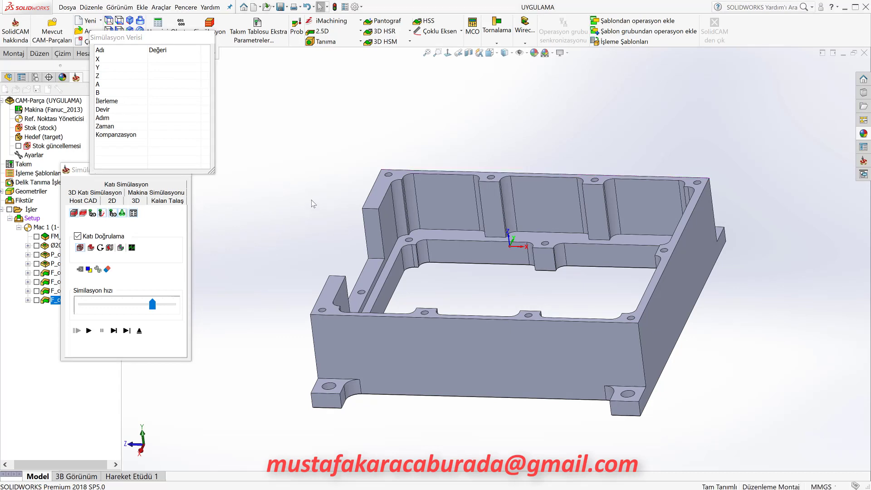
pyautogui.moveTo(312, 203); pyautogui.dragTo(312, 239, button='middle')
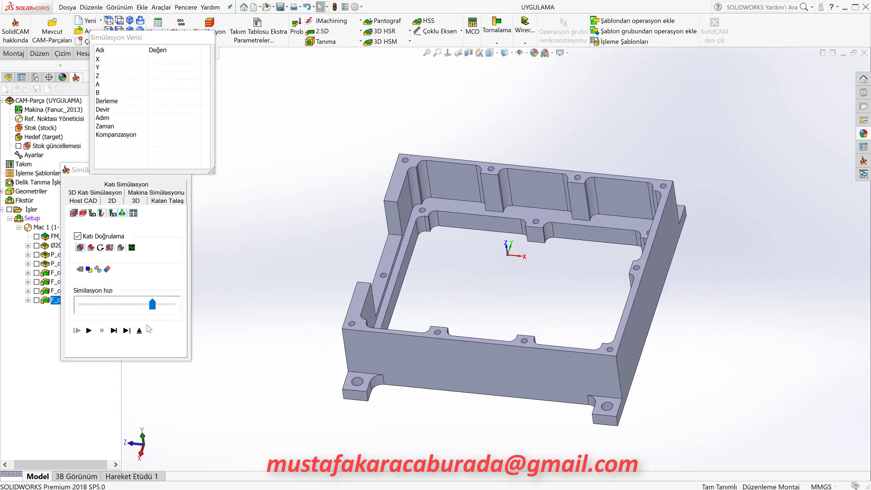
pyautogui.click(100, 331)
# Replay the simulation while zooming and orbiting, then exit to F_contour's Seviyeler page.
pyautogui.click(89, 331)
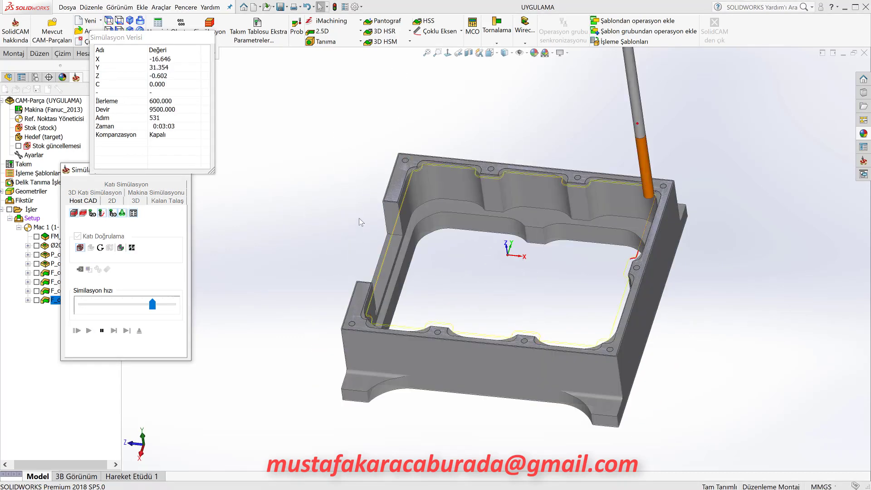
pyautogui.scroll(-2, 462, 170)
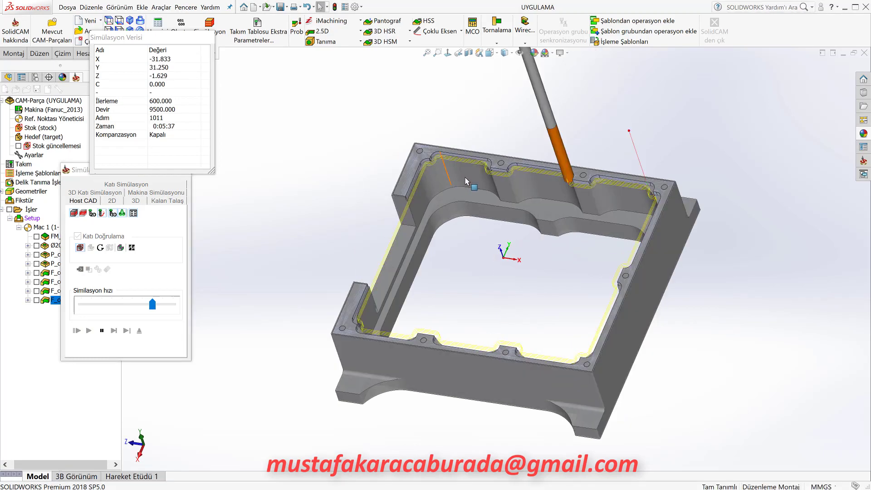
pyautogui.scroll(-2, 459, 181)
pyautogui.scroll(-2, 459, 183)
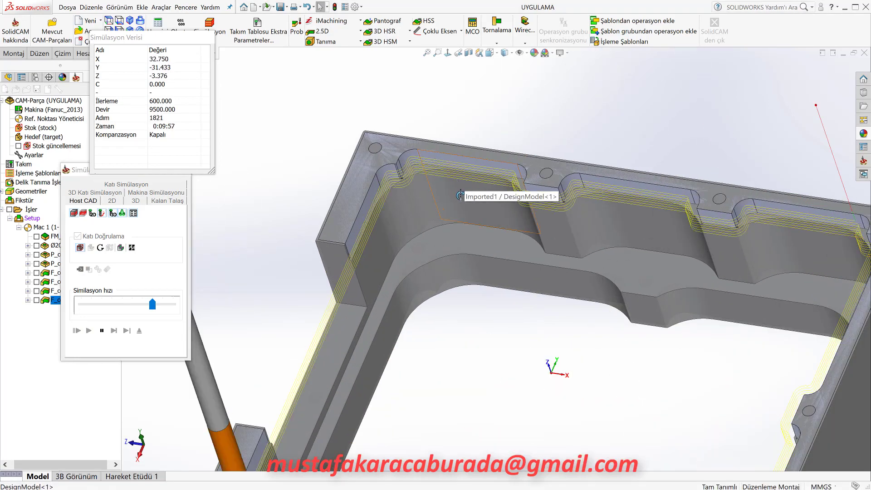
pyautogui.moveTo(460, 195)
pyautogui.mouseDown(button='middle')
pyautogui.moveTo(465, 236)
pyautogui.moveTo(405, 162)
pyautogui.mouseUp(button='middle')
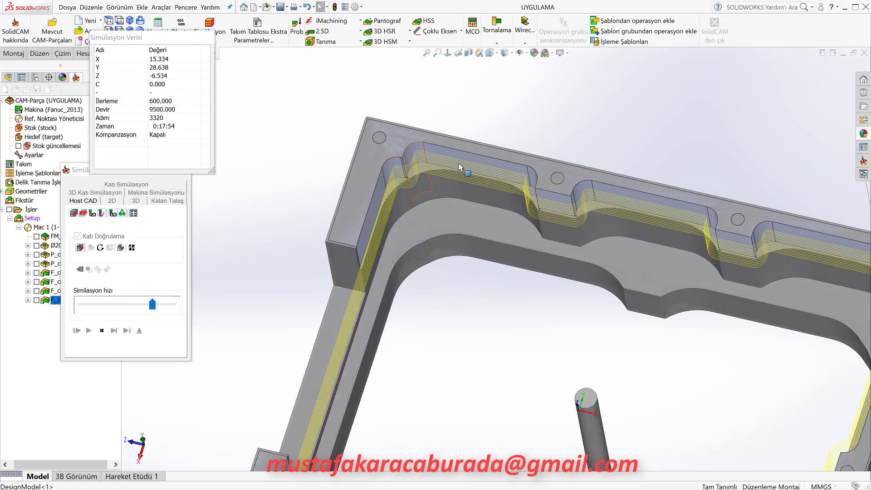
pyautogui.scroll(5, 525, 226)
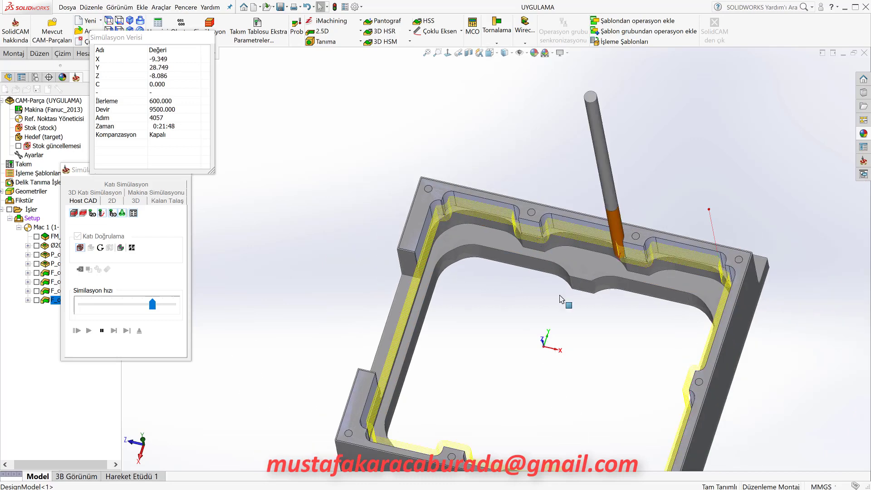
pyautogui.moveTo(525, 225); pyautogui.dragTo(595, 409, button='middle')
pyautogui.scroll(-2, 592, 401)
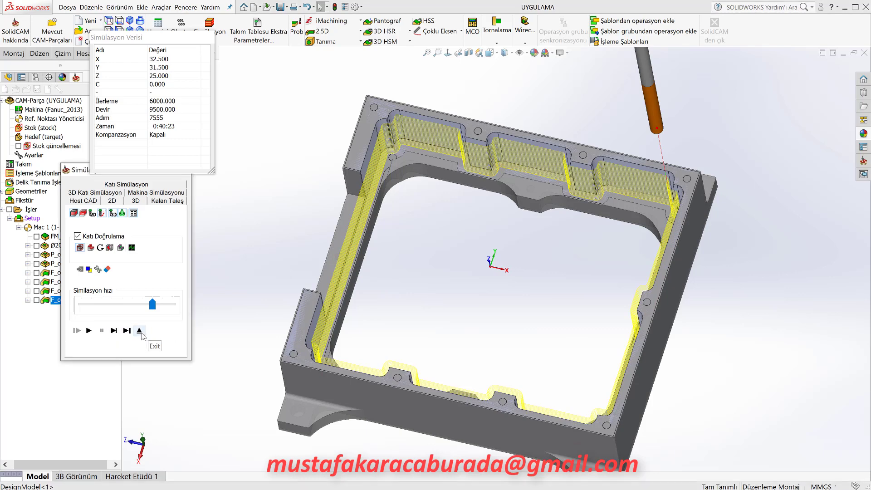
pyautogui.click(140, 330)
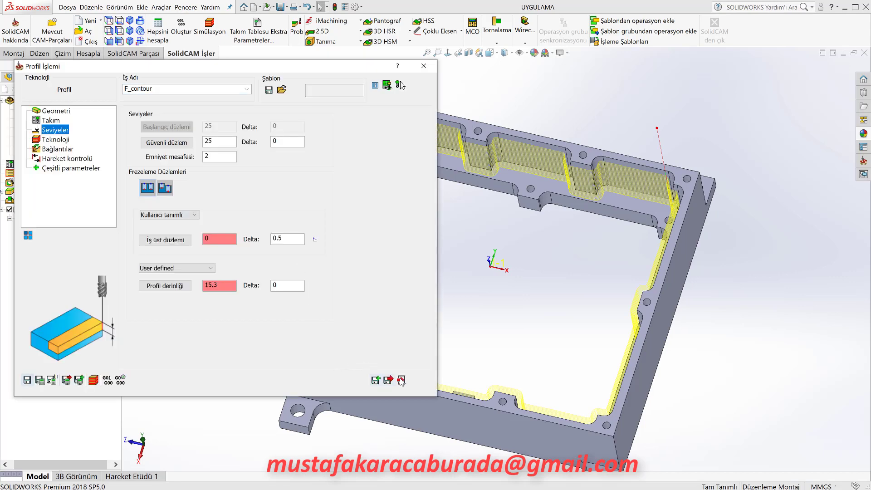
# Close the F_contour settings and check a pocket corner arc's radius.
pyautogui.click(402, 381)
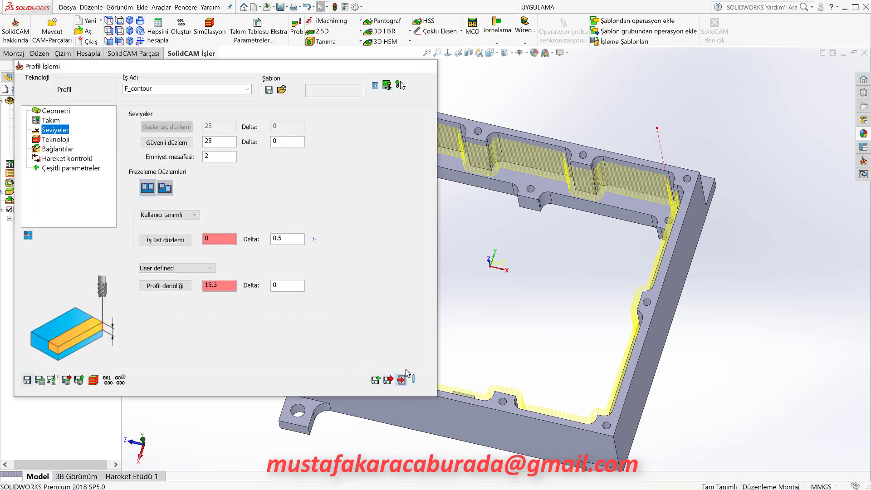
pyautogui.scroll(-5, 430, 171)
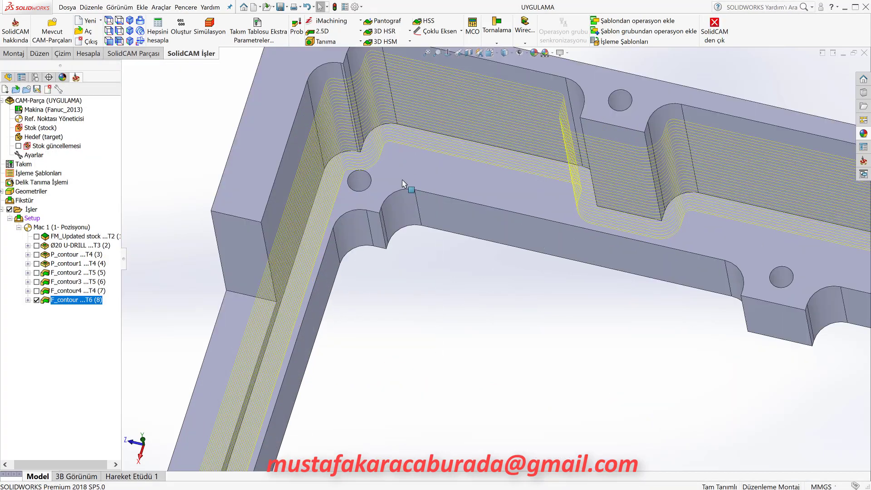
pyautogui.click(395, 197)
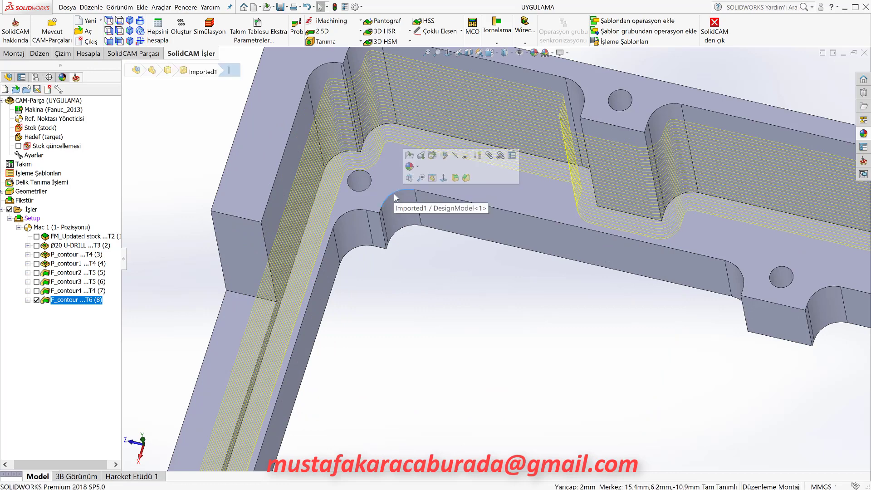
pyautogui.scroll(3, 429, 287)
pyautogui.scroll(2, 598, 378)
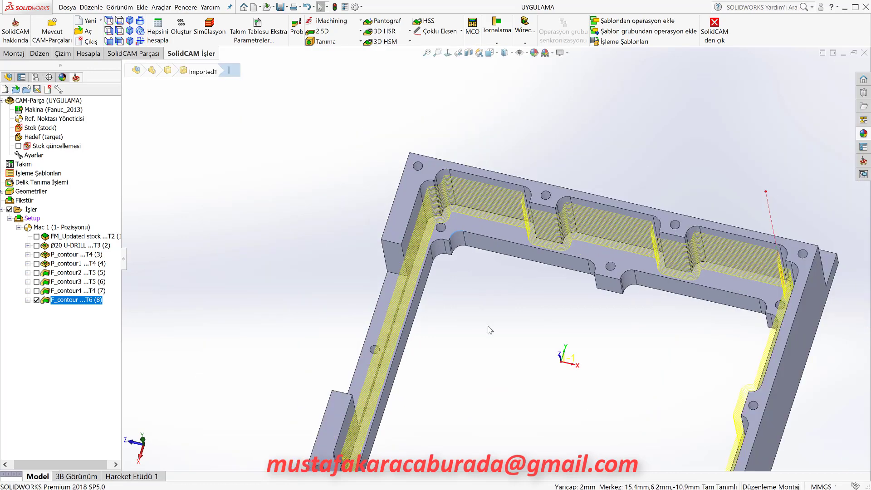
# Clear the arc selection and hide the F_contour toolpath in the tree.
pyautogui.scroll(2, 598, 378)
pyautogui.scroll(-1, 598, 379)
pyautogui.click(215, 245)
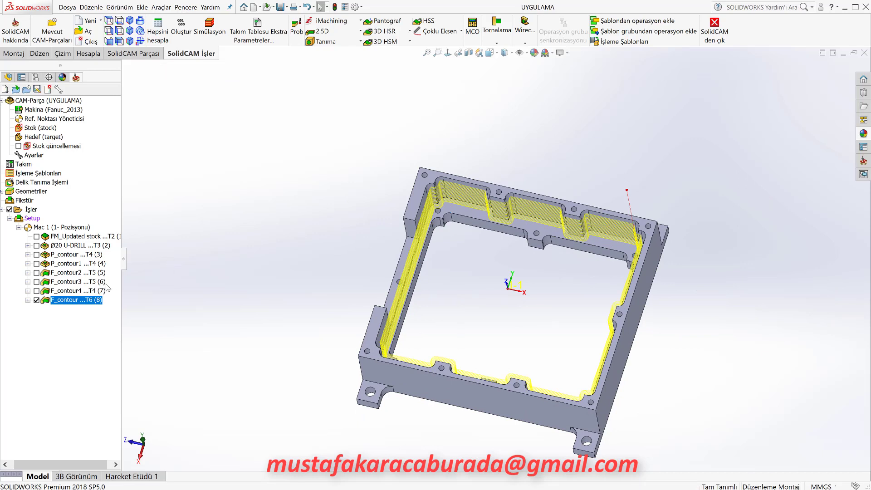
pyautogui.click(36, 300)
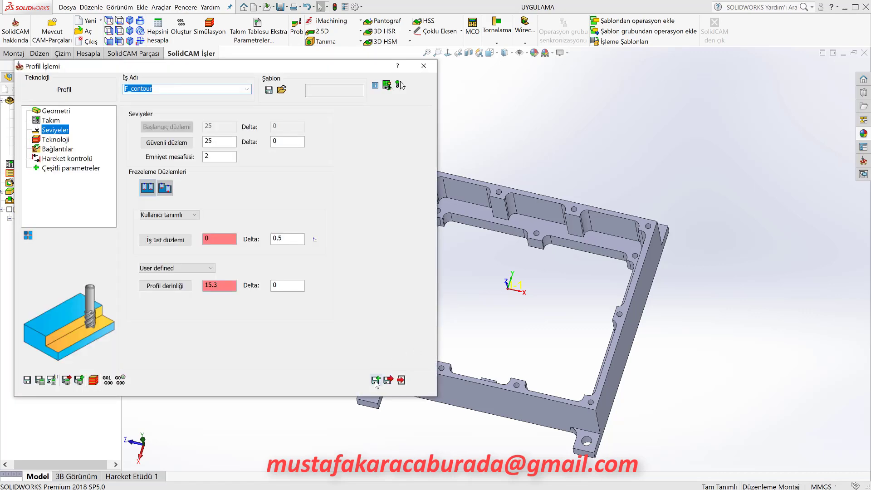
# Name the new profile operation F_contour1 and assign contour1 from the geometry list.
pyautogui.click(375, 380)
pyautogui.press('Return')
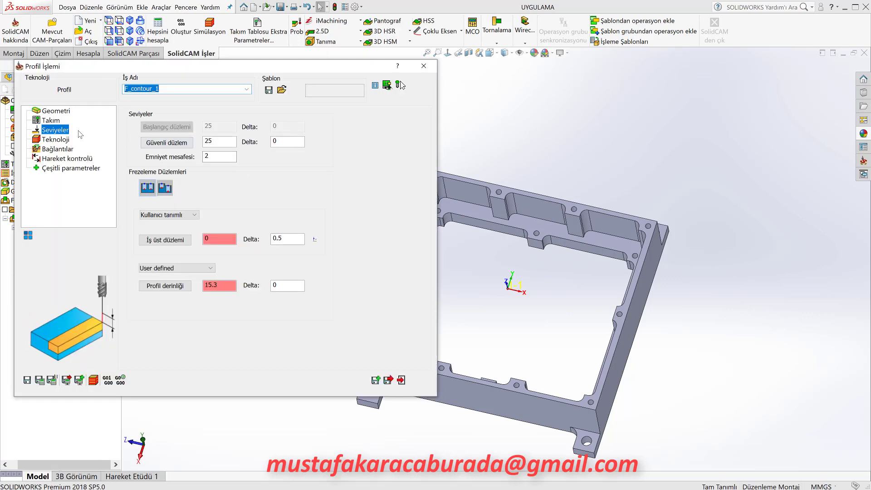
pyautogui.click(61, 112)
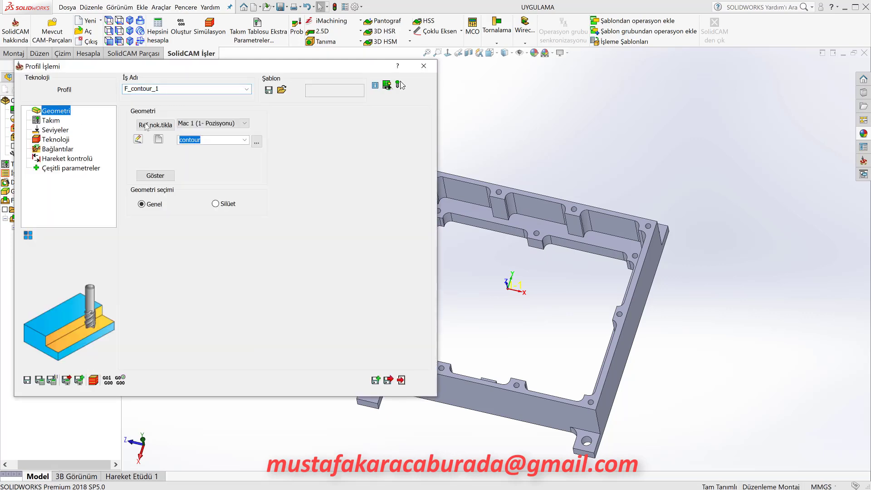
pyautogui.click(256, 142)
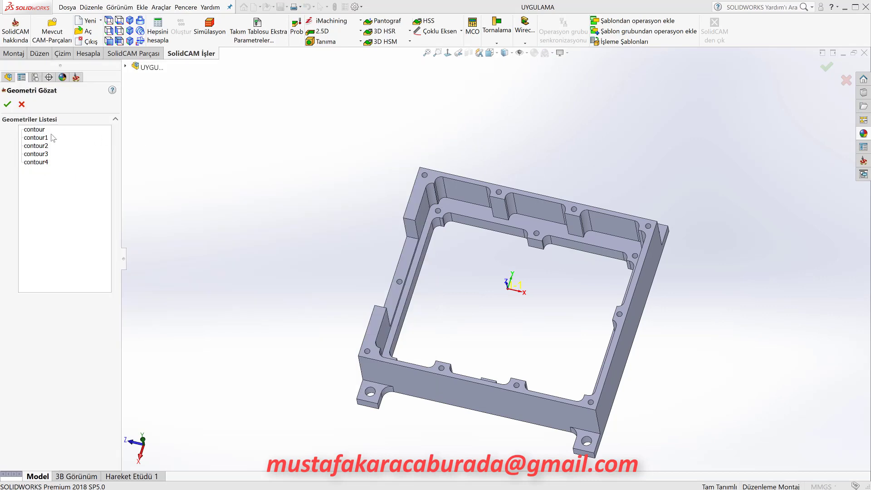
pyautogui.click(40, 138)
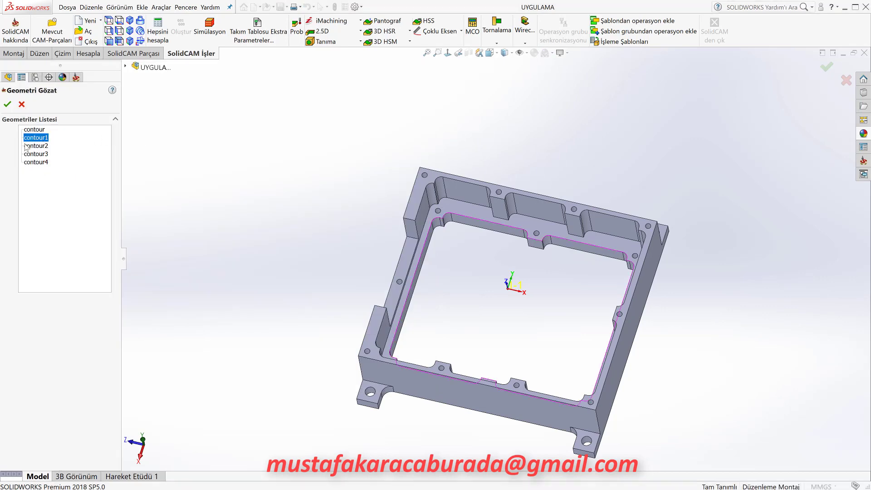
pyautogui.click(8, 105)
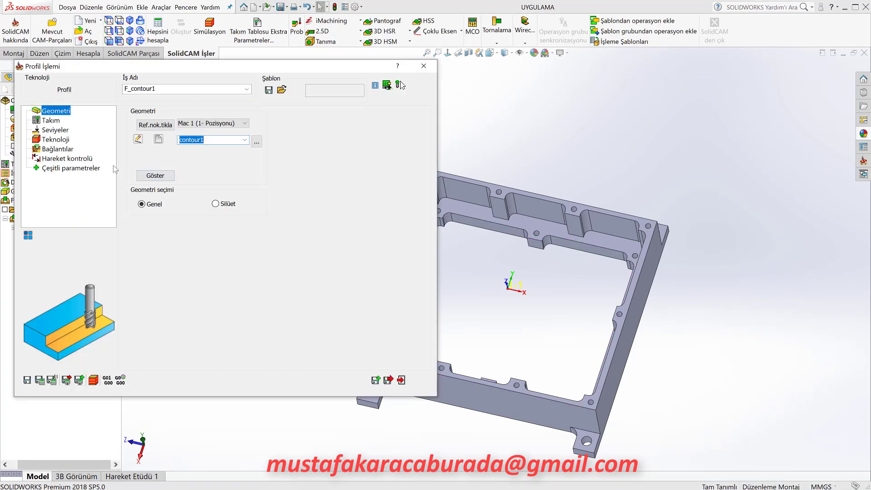
pyautogui.click(54, 131)
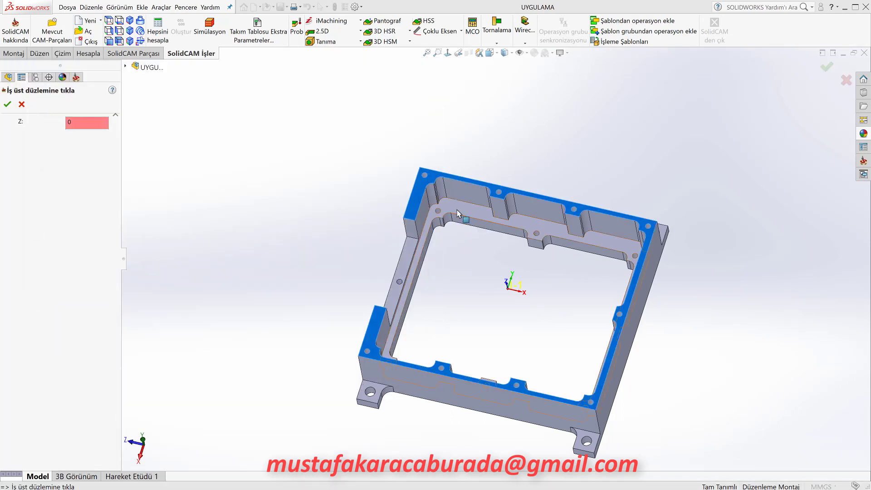
# Set the upper level to -14.8 and profile depth from the -20.8 ledge, selecting its delta.
pyautogui.click(467, 209)
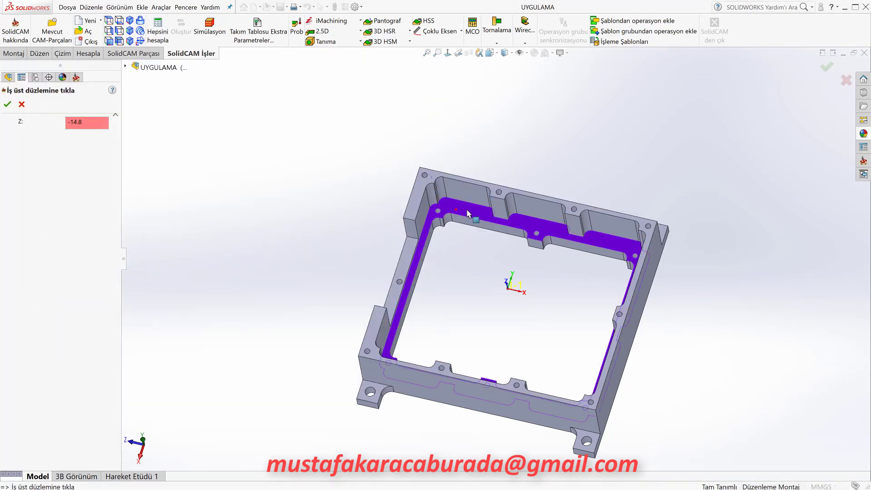
pyautogui.click(8, 103)
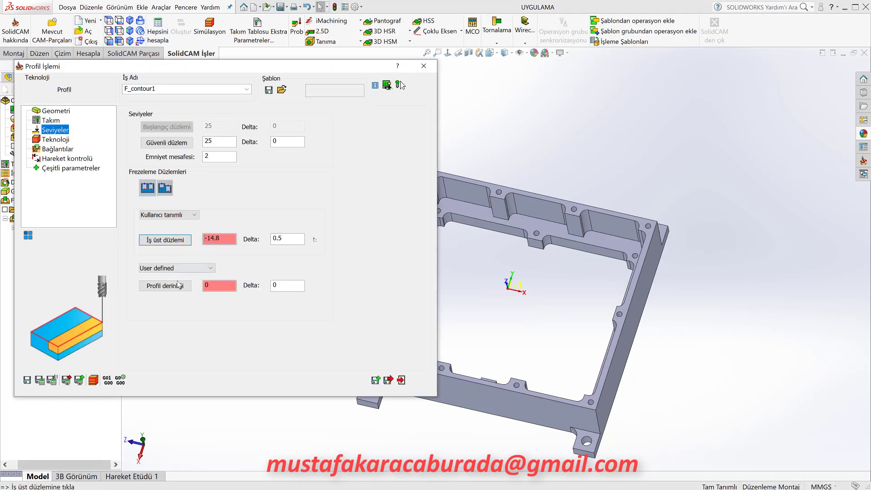
pyautogui.click(177, 287)
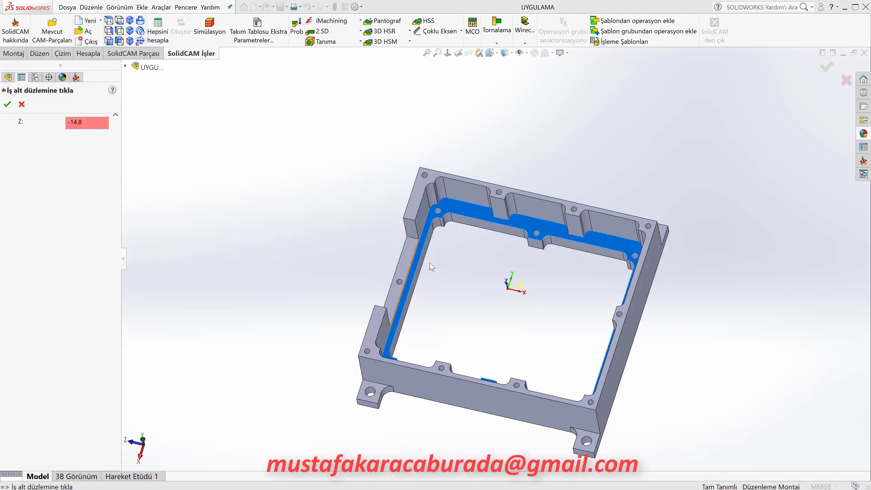
pyautogui.click(452, 222)
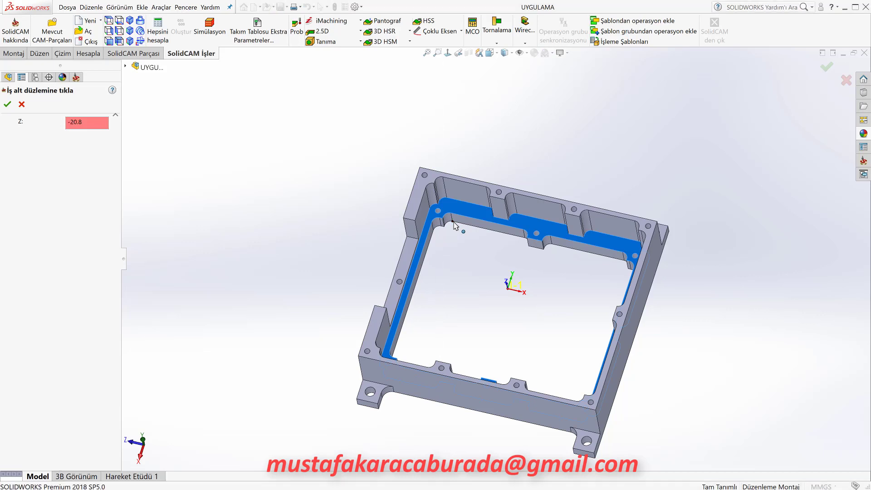
pyautogui.click(5, 105)
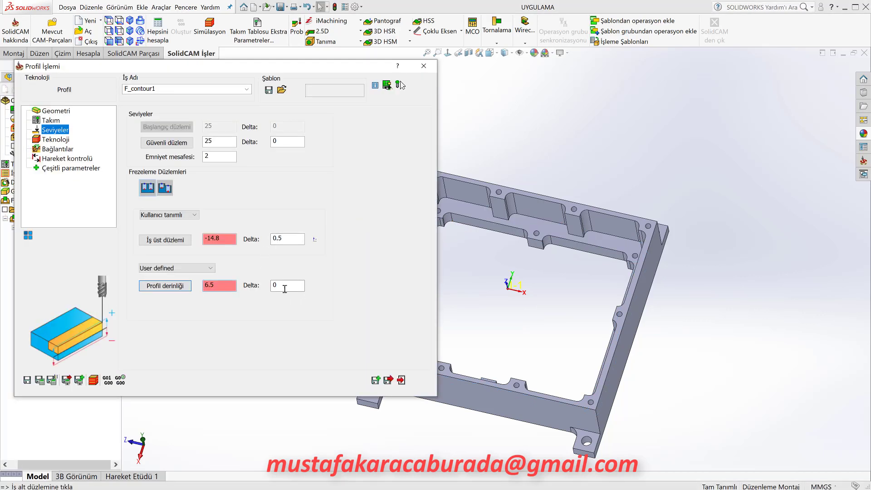
pyautogui.doubleClick(285, 289)
# Calculate the F_contour1 toolpath, accepting the depth warning, and launch its simulation.
pyautogui.click(63, 142)
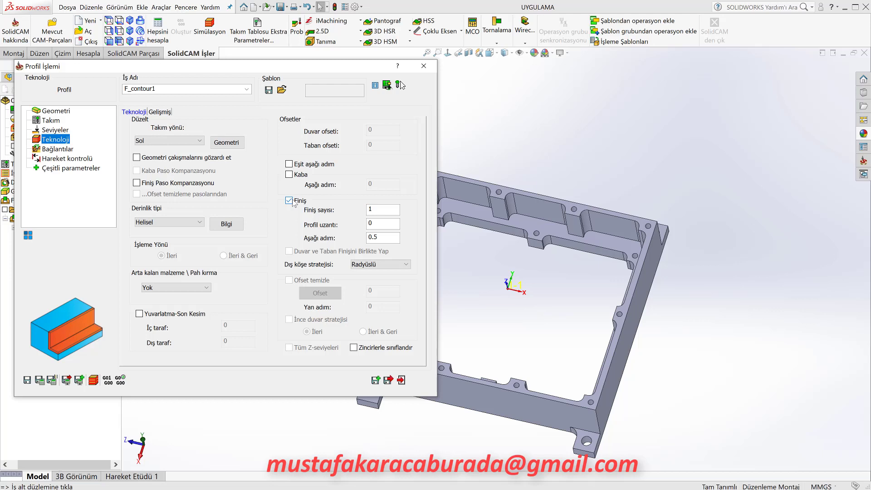
pyautogui.click(40, 381)
pyautogui.click(390, 251)
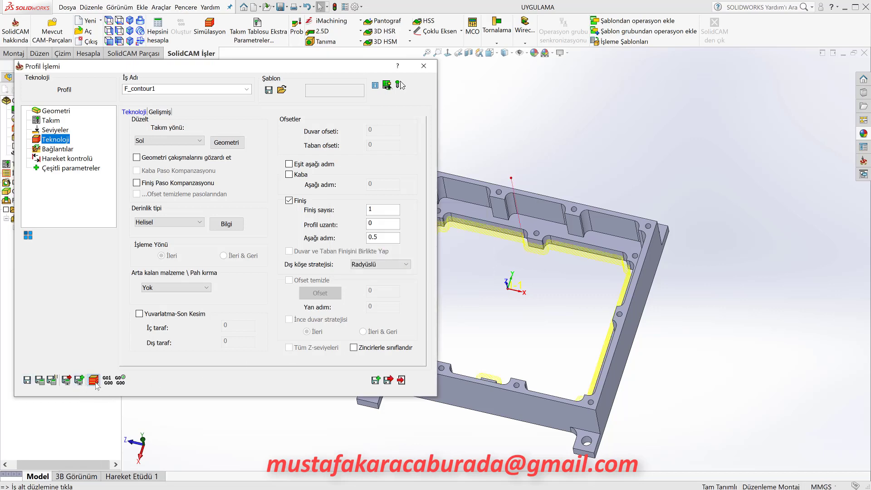
pyautogui.click(93, 381)
pyautogui.click(387, 248)
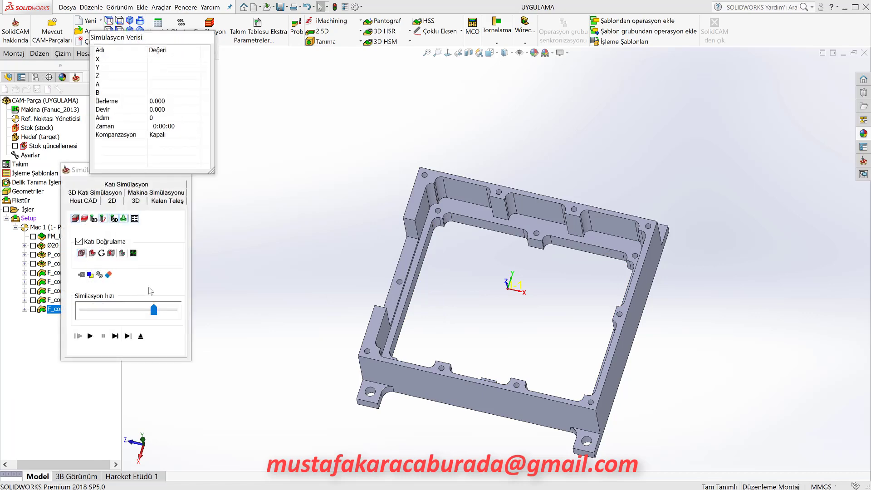
# Play the F_contour1 solid simulation, zooming and orbiting to inspect the cut.
pyautogui.click(90, 336)
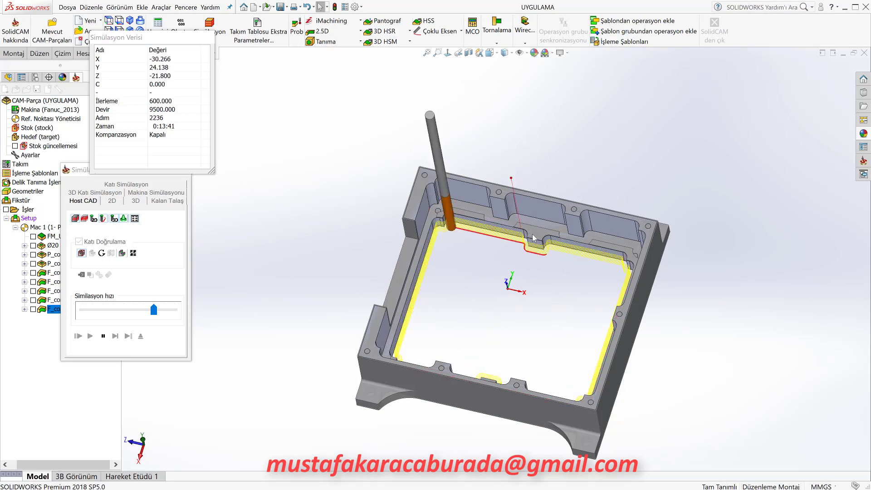
pyautogui.moveTo(525, 285); pyautogui.dragTo(512, 247, button='middle')
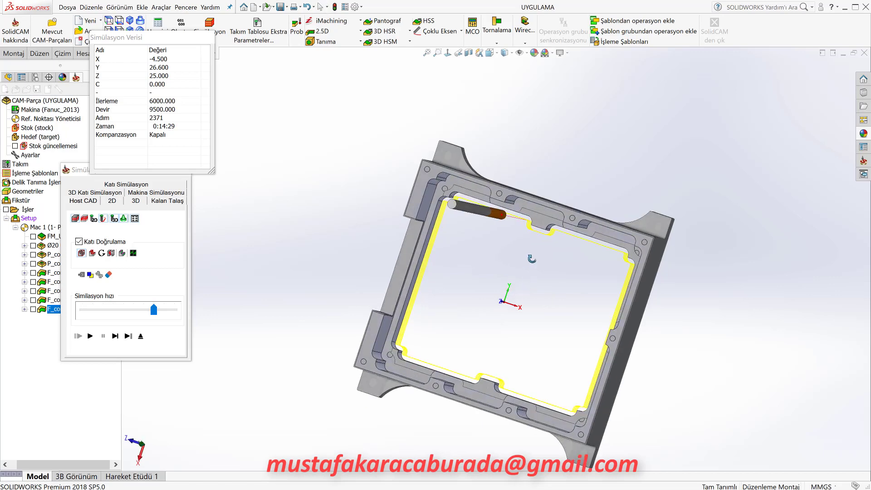
pyautogui.scroll(-3, 513, 245)
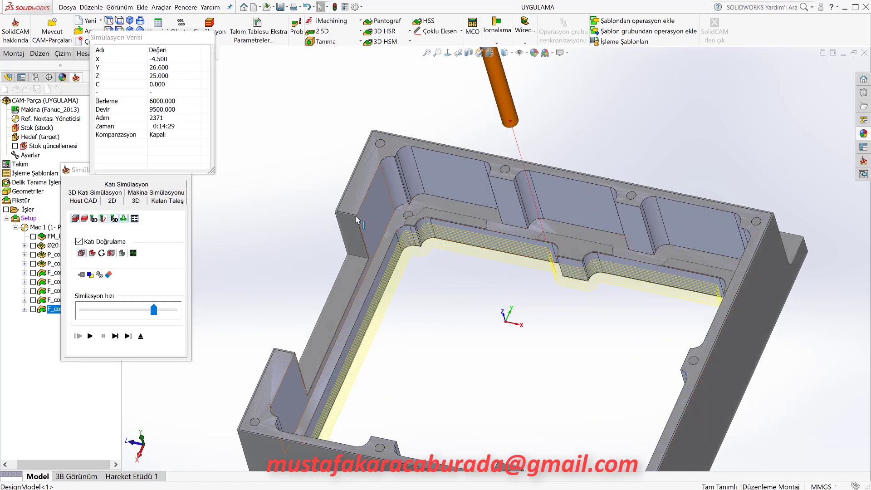
pyautogui.scroll(2, 441, 264)
pyautogui.moveTo(456, 271)
pyautogui.mouseDown(button='middle')
pyautogui.moveTo(546, 237)
pyautogui.moveTo(480, 247)
pyautogui.moveTo(529, 208)
pyautogui.moveTo(481, 231)
pyautogui.moveTo(518, 209)
pyautogui.mouseUp(button='middle')
# Close the simulation and editor, hide F_contour1's toolpath, and fit the whole part in view.
pyautogui.click(140, 336)
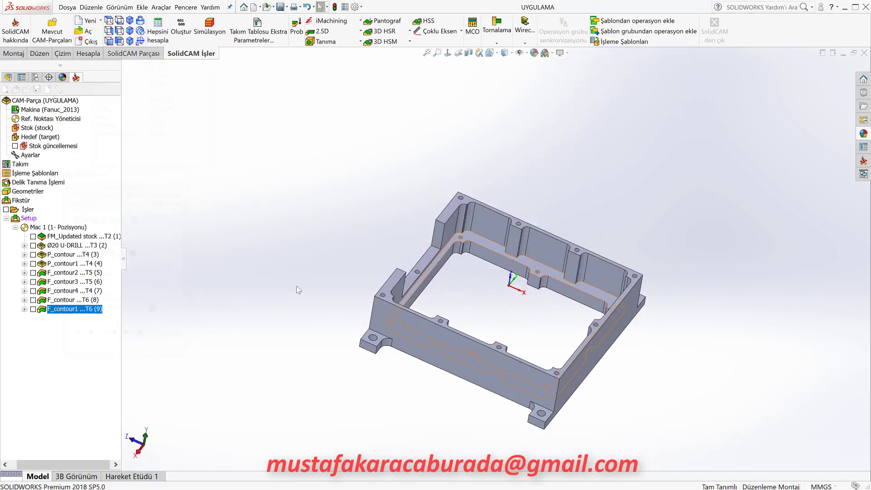
pyautogui.click(401, 380)
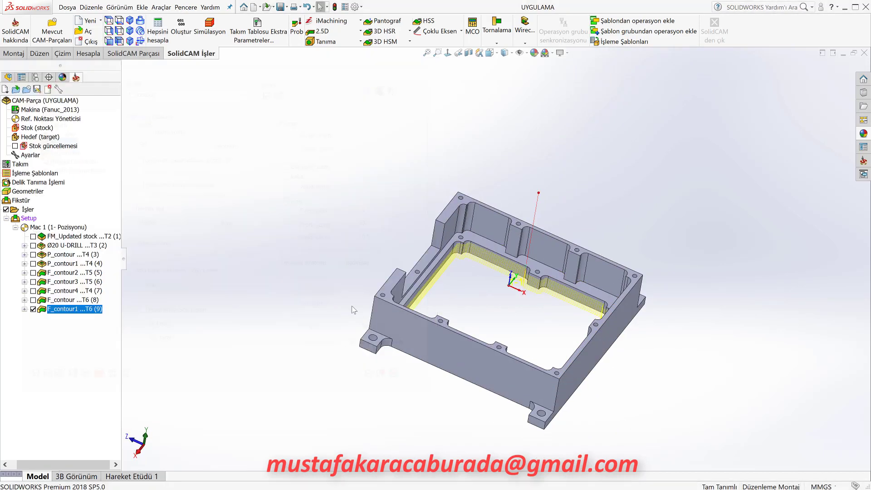
pyautogui.click(33, 309)
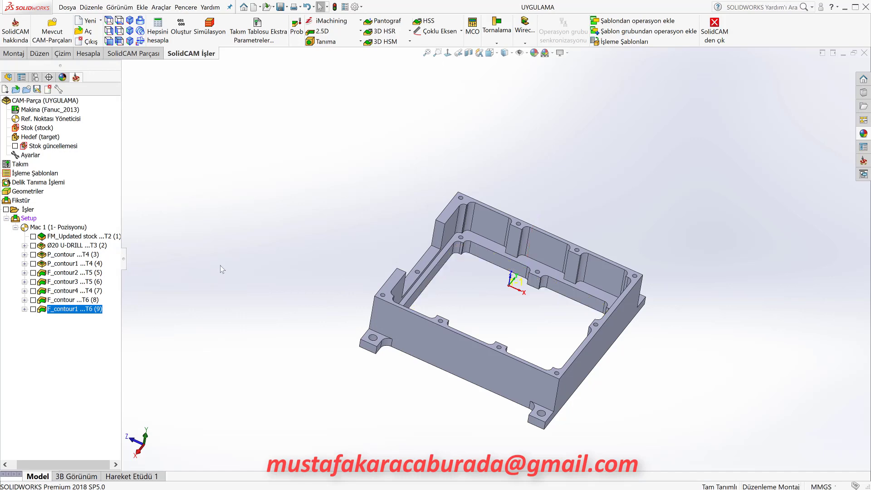
pyautogui.click(427, 54)
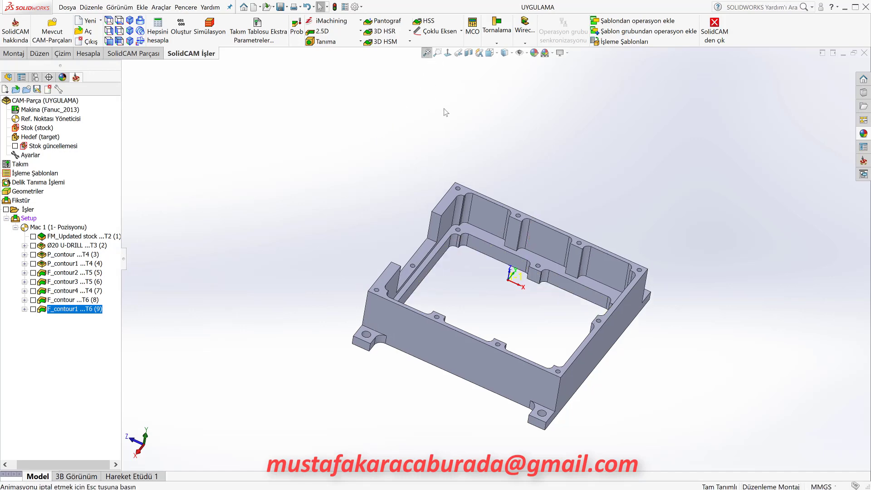
pyautogui.moveTo(461, 190)
pyautogui.mouseDown(button='middle')
pyautogui.moveTo(438, 192)
pyautogui.moveTo(429, 222)
pyautogui.mouseUp(button='middle')
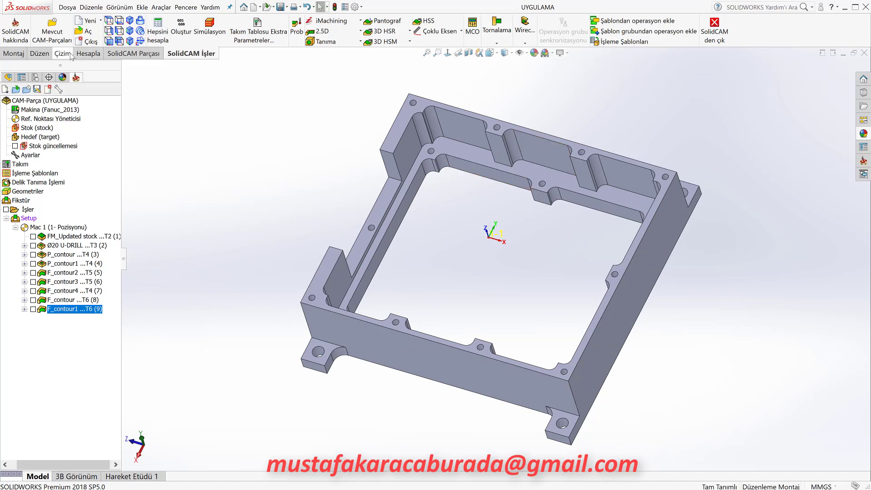
# Measure the distance from the pocket face to the lower shelf face: 7.4 mm.
pyautogui.click(88, 53)
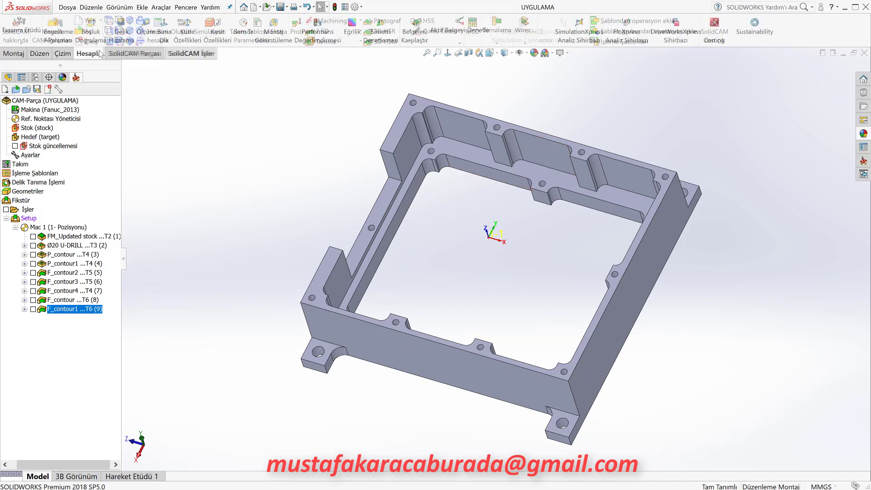
pyautogui.click(152, 35)
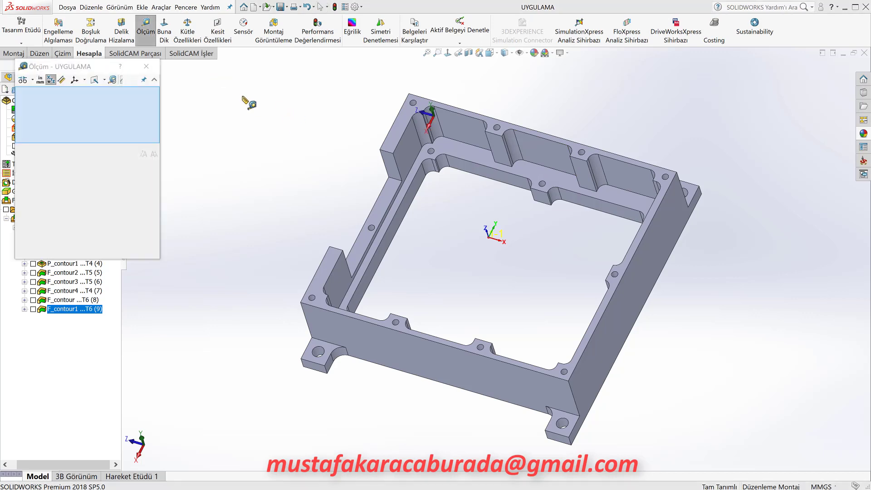
pyautogui.scroll(-3, 531, 182)
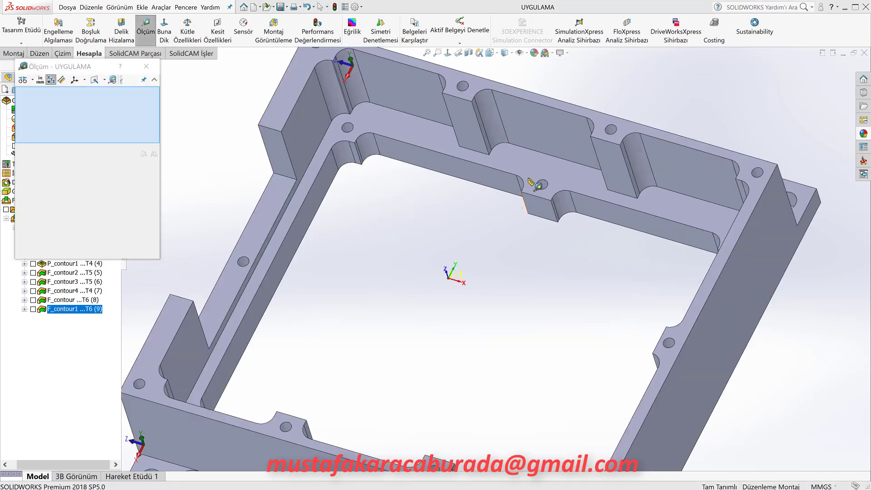
pyautogui.click(554, 143)
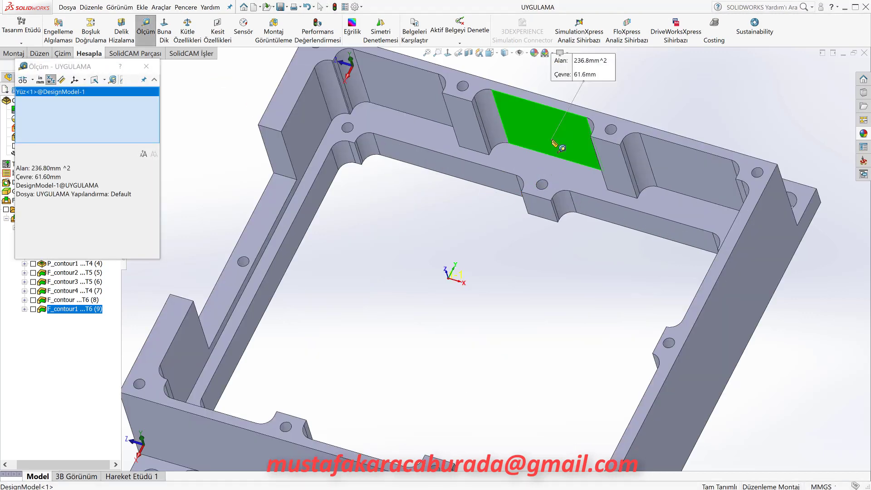
pyautogui.click(538, 204)
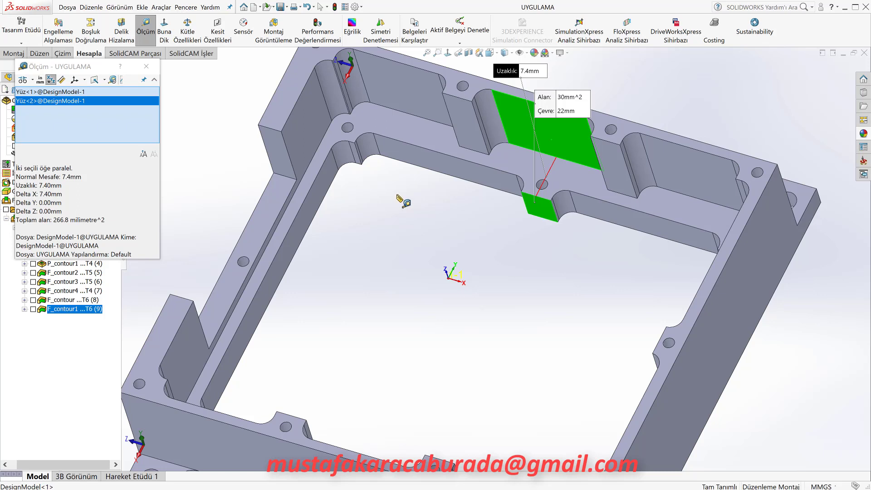
pyautogui.click(146, 67)
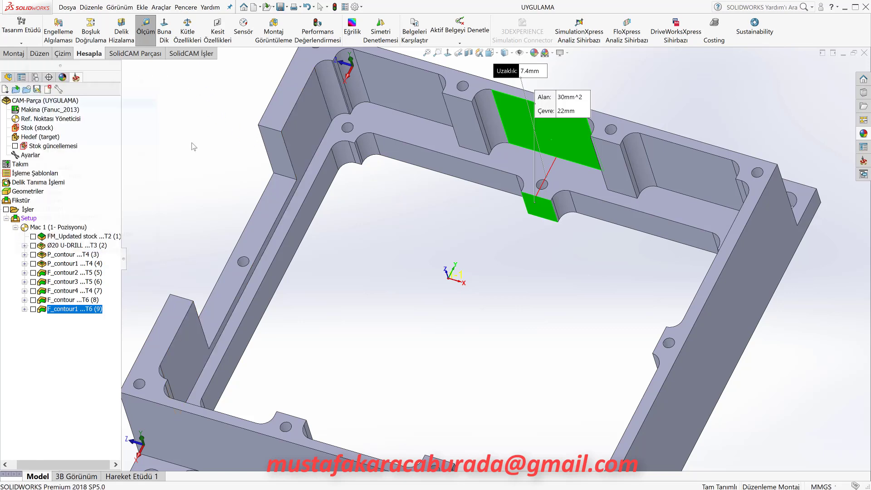
# Clear the measured faces and select F_contour (8), toggling its toolpath visibility.
pyautogui.click(464, 233)
pyautogui.press('f')
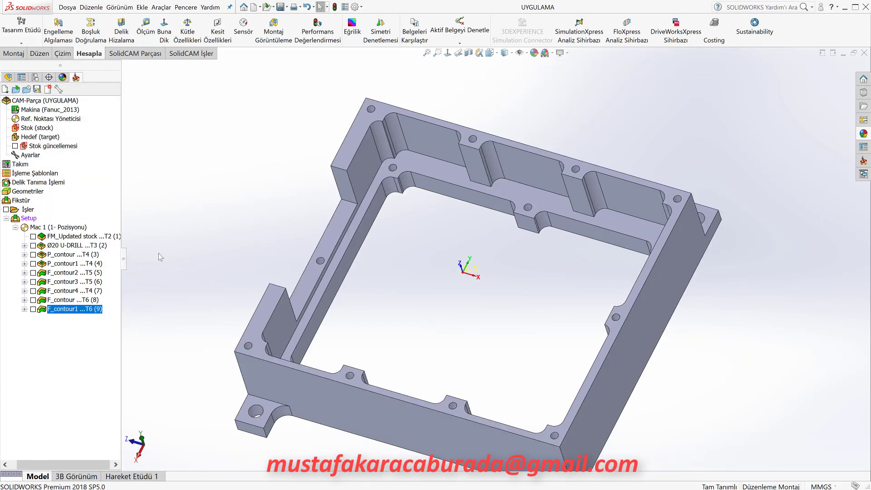
pyautogui.click(60, 303)
pyautogui.click(33, 301)
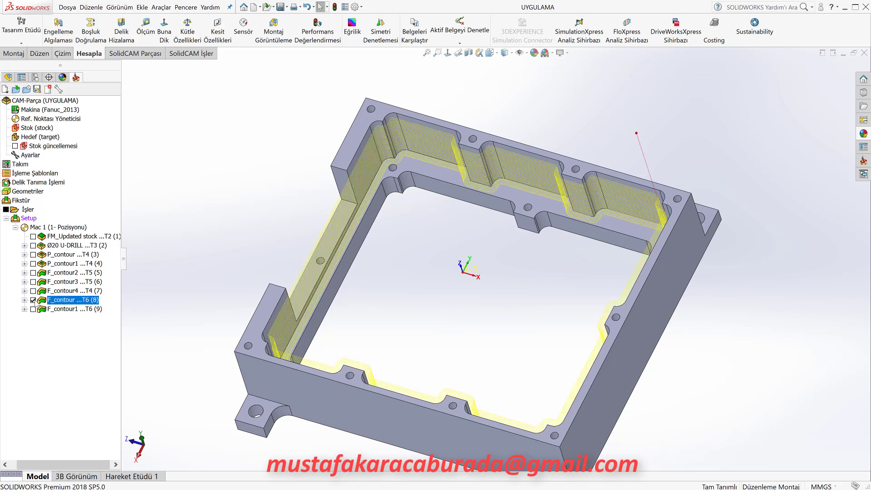
pyautogui.click(33, 300)
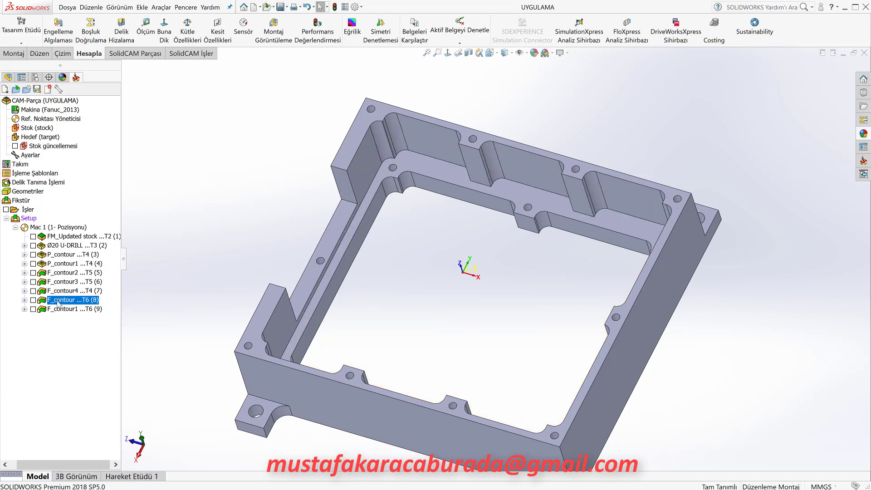
# Save F_contour as a new copy, F_contour_1, accepting the upper-level warning.
pyautogui.doubleClick(61, 300)
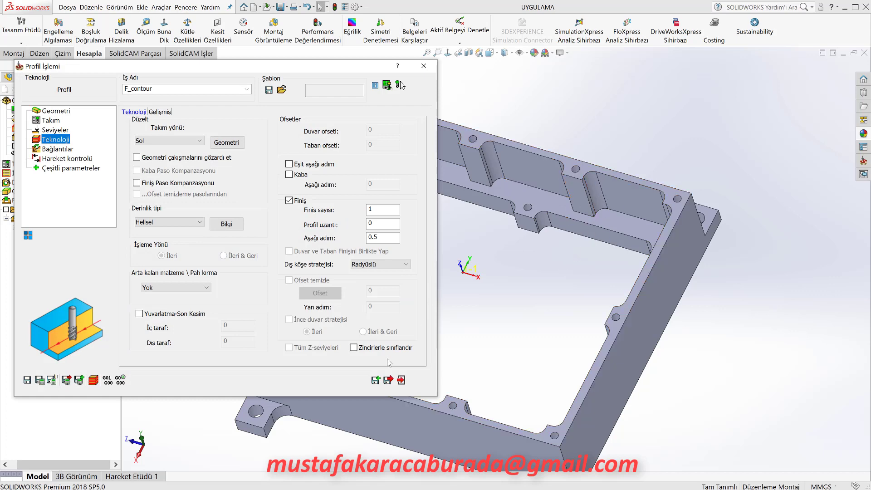
pyautogui.click(376, 383)
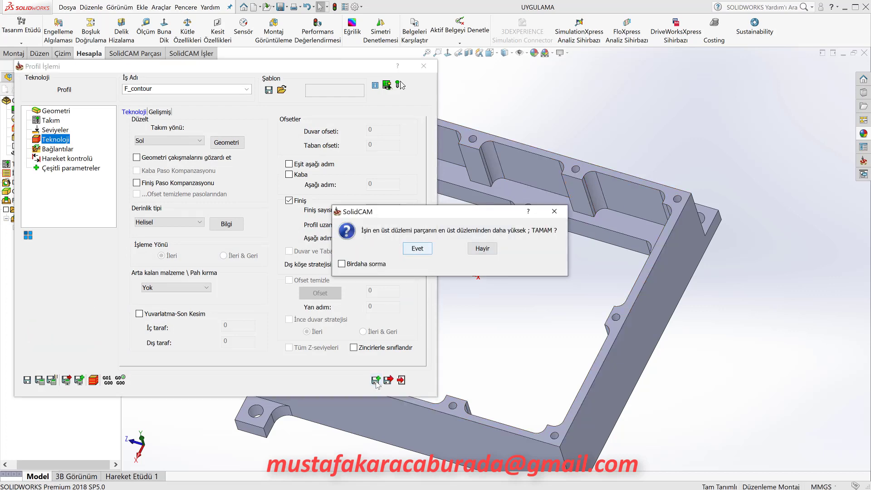
pyautogui.click(418, 249)
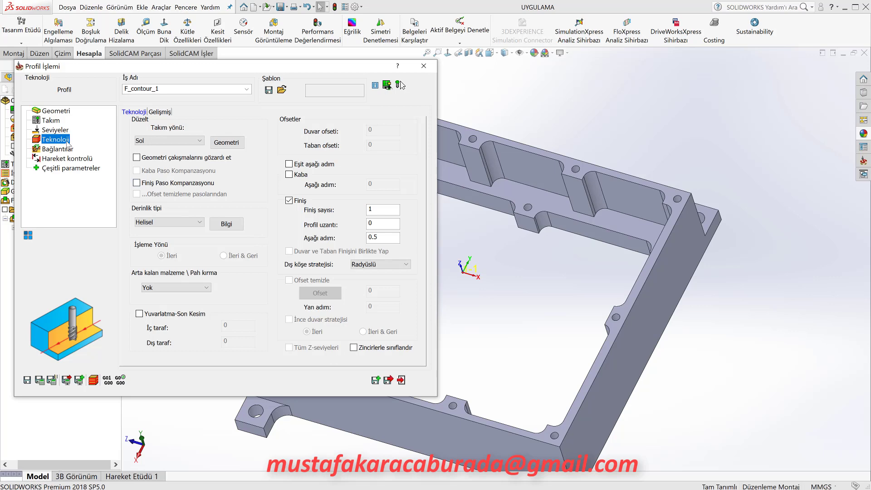
# Take the upper level from the inner shelf face at -14.8 and set its delta to 0.
pyautogui.click(55, 131)
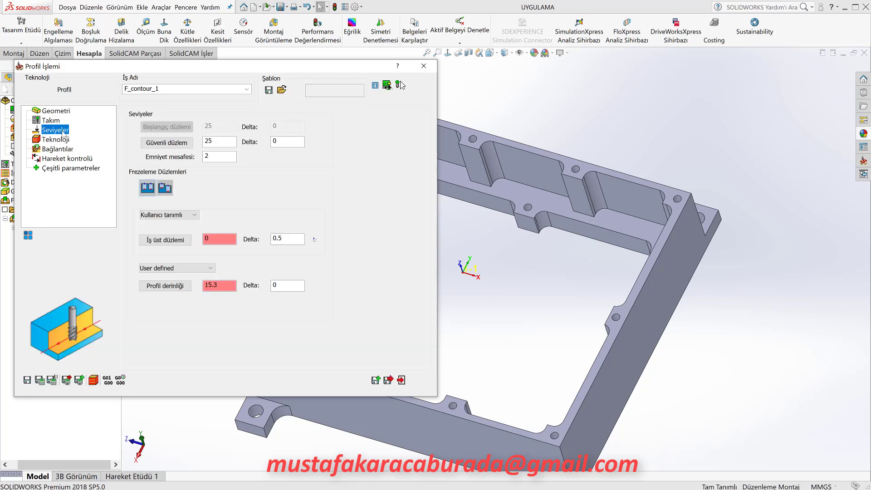
pyautogui.click(173, 245)
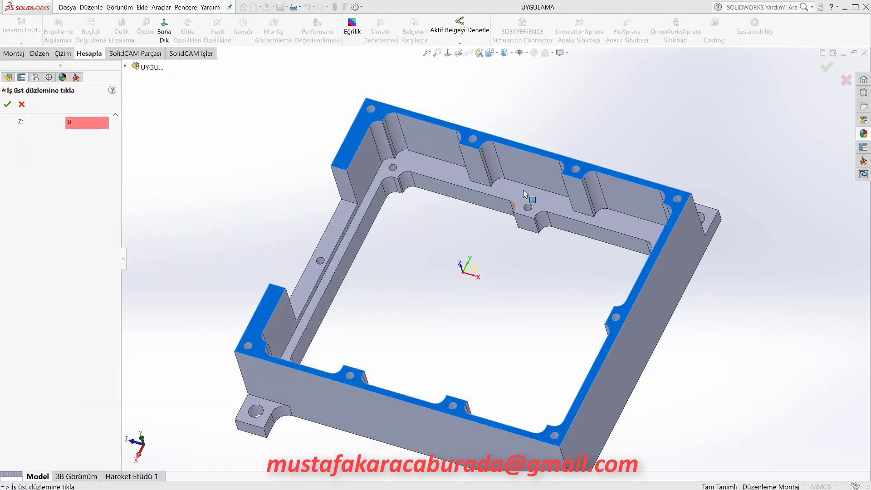
pyautogui.click(523, 190)
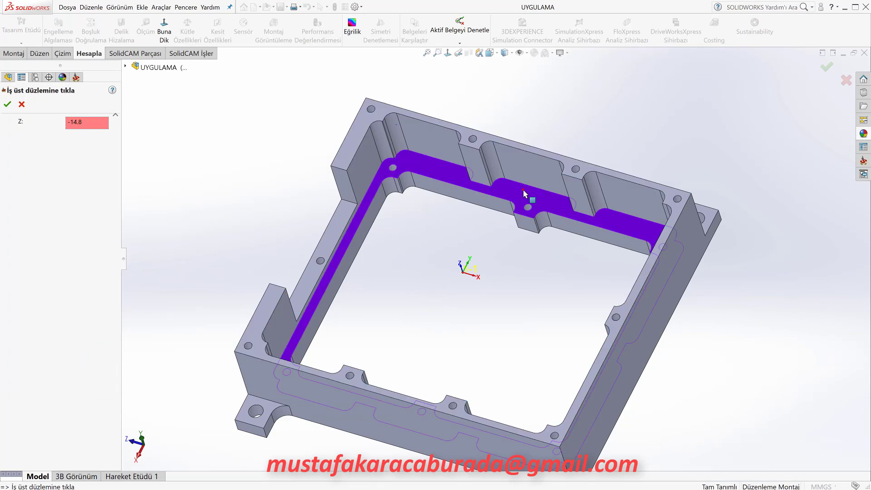
pyautogui.click(9, 104)
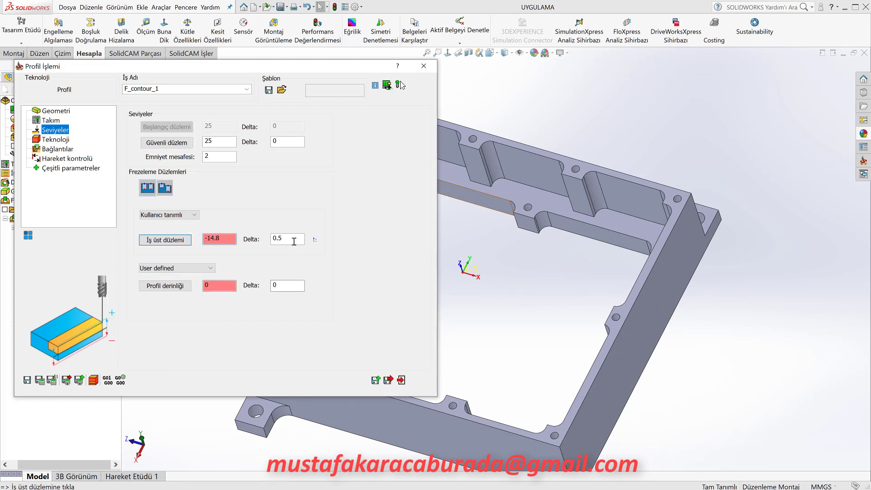
pyautogui.moveTo(286, 238); pyautogui.dragTo(262, 235)
pyautogui.write('0')
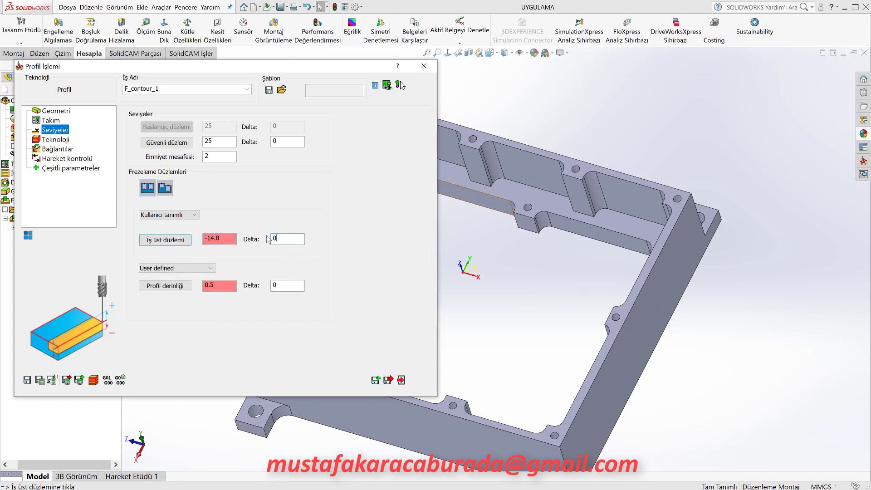
pyautogui.click(48, 140)
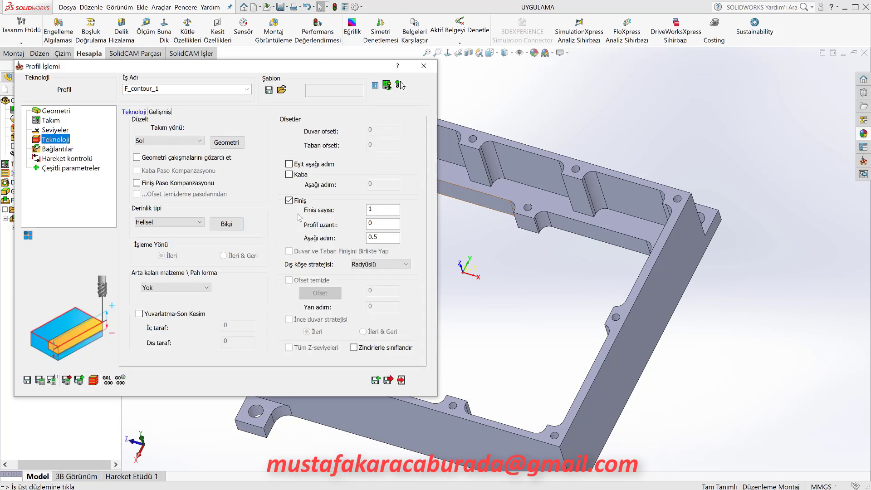
# Edit the step-down value and set the depth type to Sabit.
pyautogui.doubleClick(375, 237)
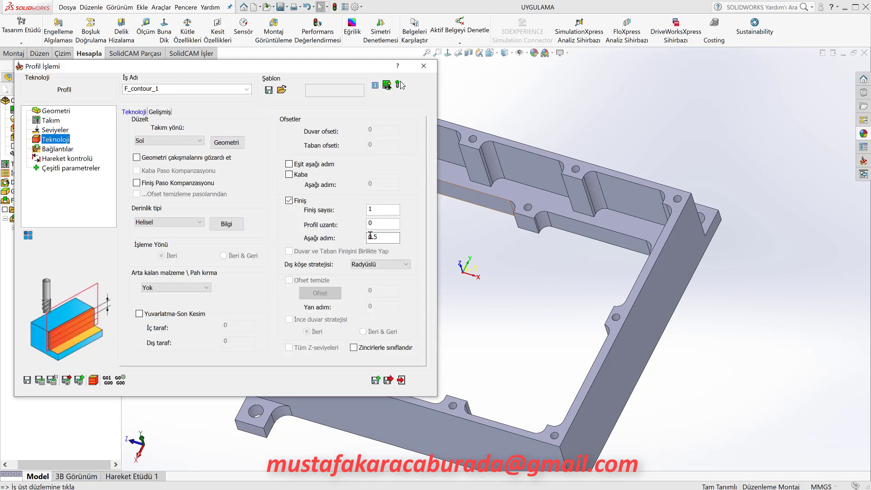
pyautogui.write('0')
pyautogui.doubleClick(366, 236)
pyautogui.click(386, 225)
pyautogui.click(159, 222)
pyautogui.click(155, 231)
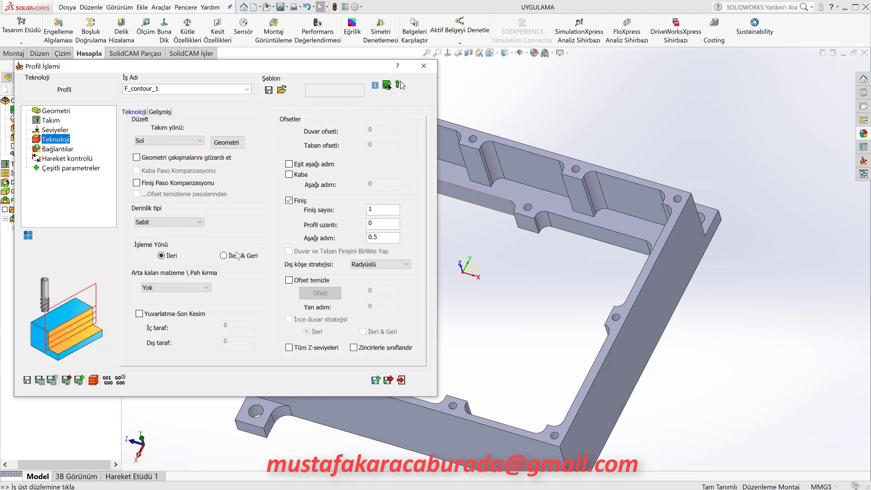
pyautogui.click(166, 223)
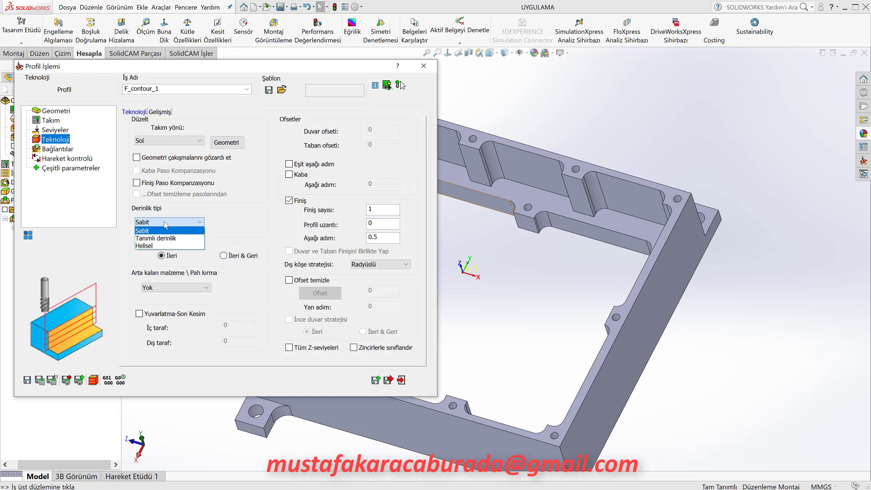
pyautogui.click(165, 245)
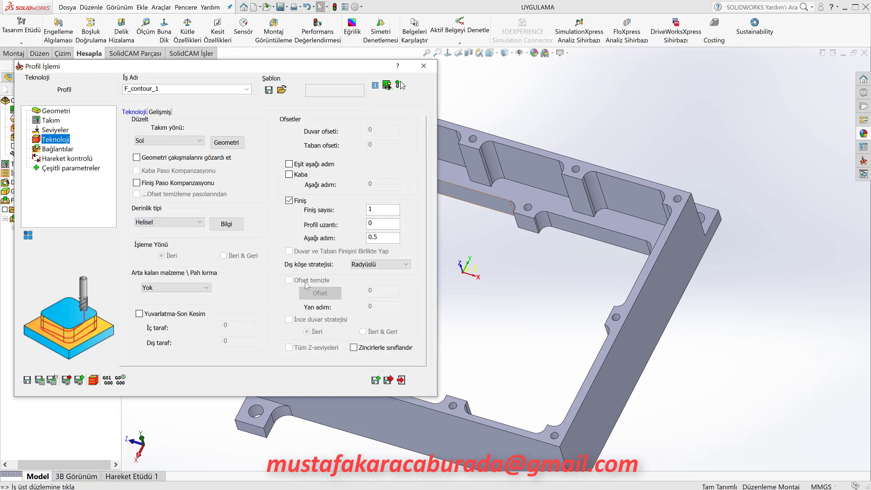
pyautogui.click(165, 222)
pyautogui.click(156, 231)
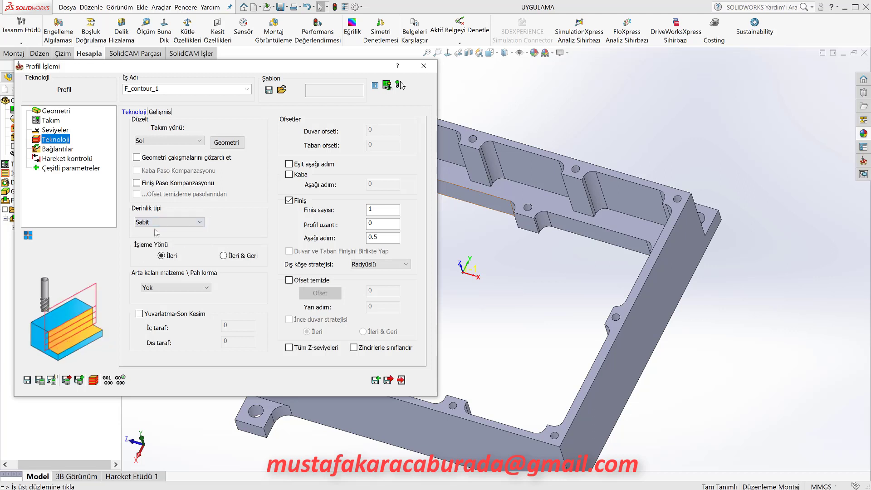
# Enable offset cleanup with 7.4 offset, 2 side step, back-and-forth passes, and calculate.
pyautogui.click(289, 280)
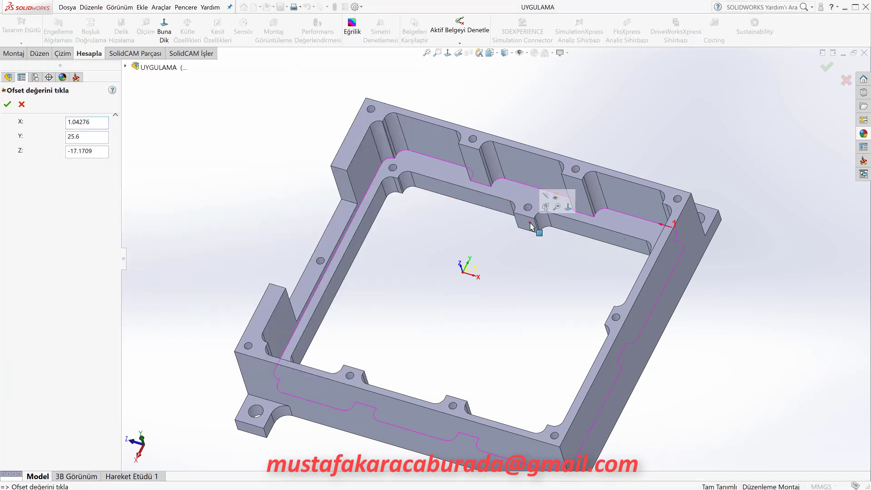
pyautogui.click(9, 105)
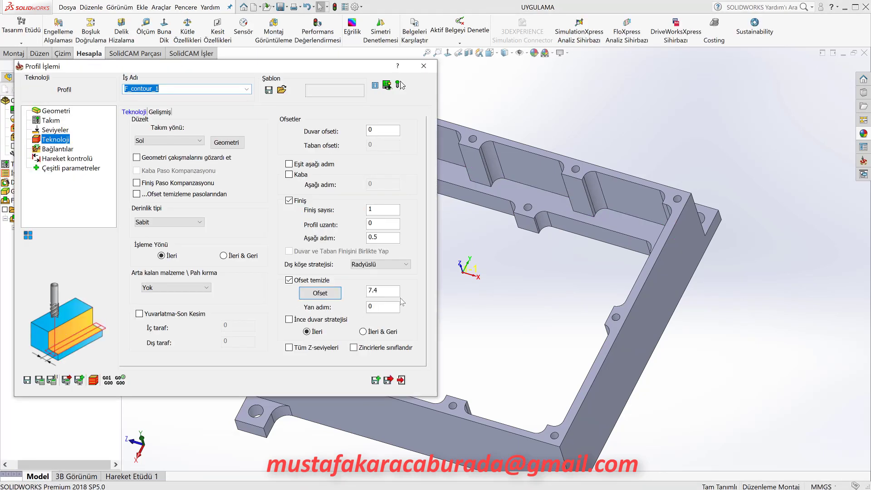
pyautogui.click(376, 291)
pyautogui.click(377, 306)
pyautogui.doubleClick(372, 309)
pyautogui.write('2')
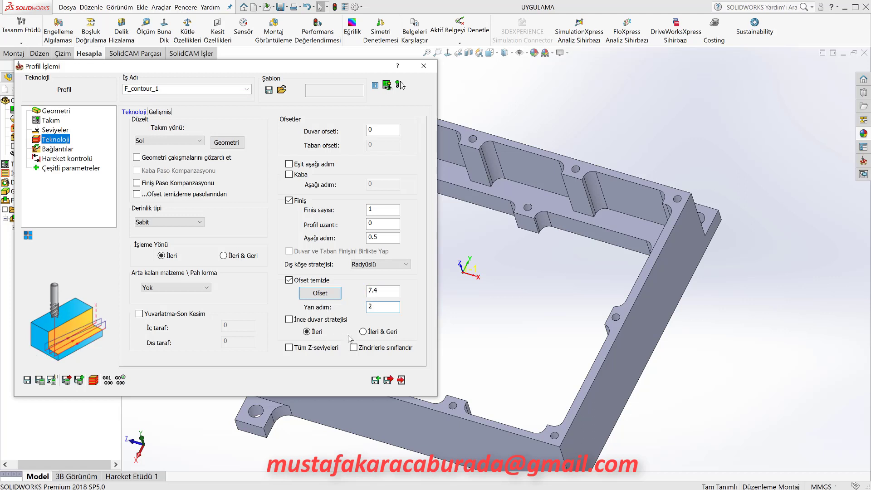
pyautogui.click(365, 331)
pyautogui.click(40, 380)
# Play F_contour_1's solid simulation to watch the offset cleanup passes, then close the Profile operation dialog.
pyautogui.click(94, 380)
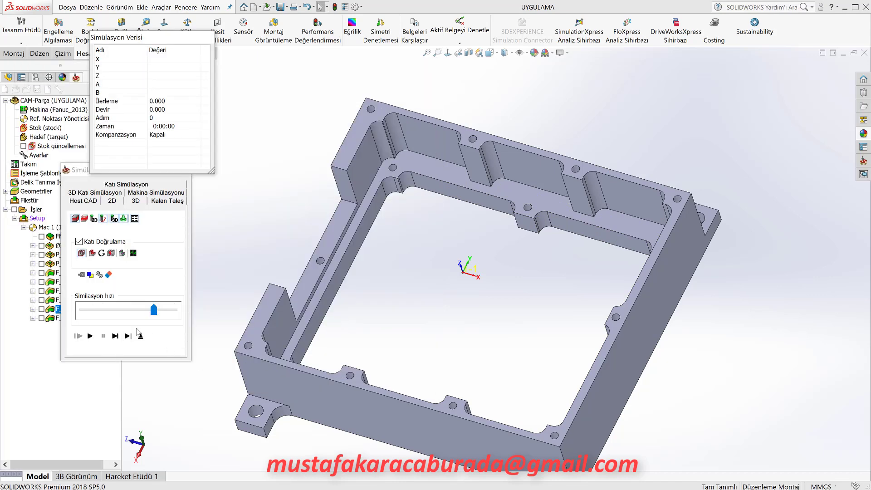
pyautogui.click(90, 335)
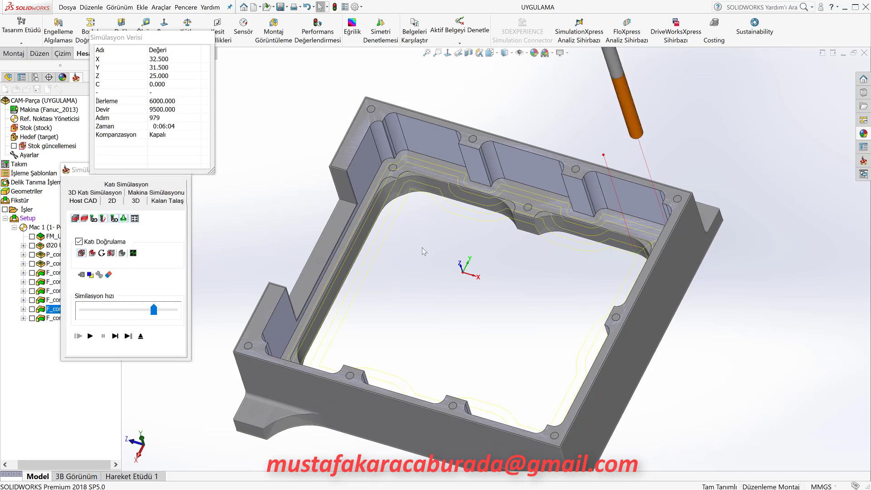
pyautogui.moveTo(423, 248)
pyautogui.mouseDown(button='middle')
pyautogui.moveTo(424, 316)
pyautogui.moveTo(422, 281)
pyautogui.mouseUp(button='middle')
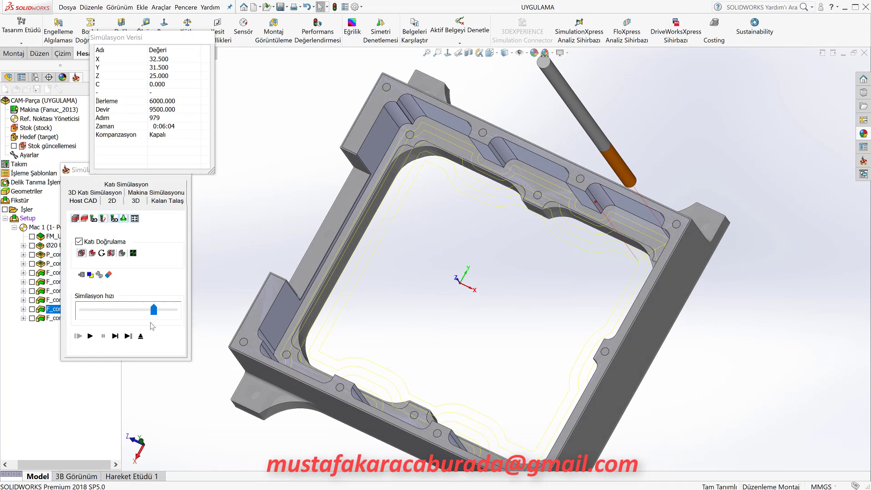
pyautogui.click(141, 336)
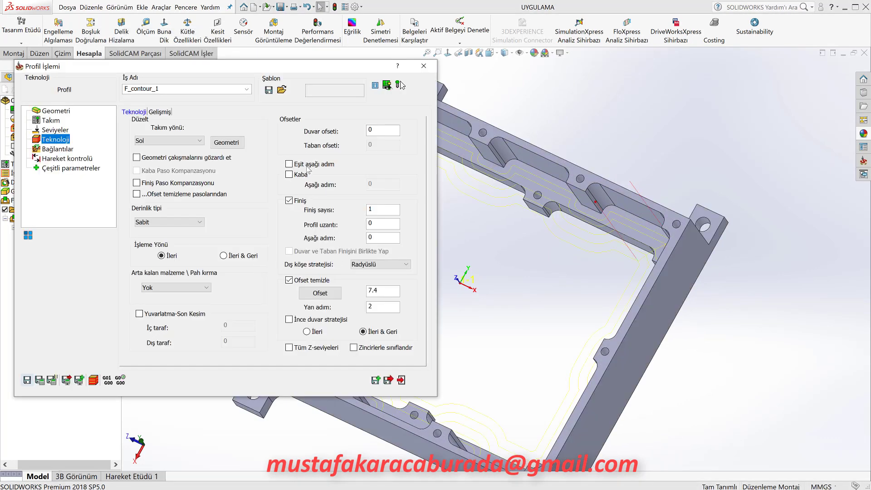
pyautogui.moveTo(174, 182)
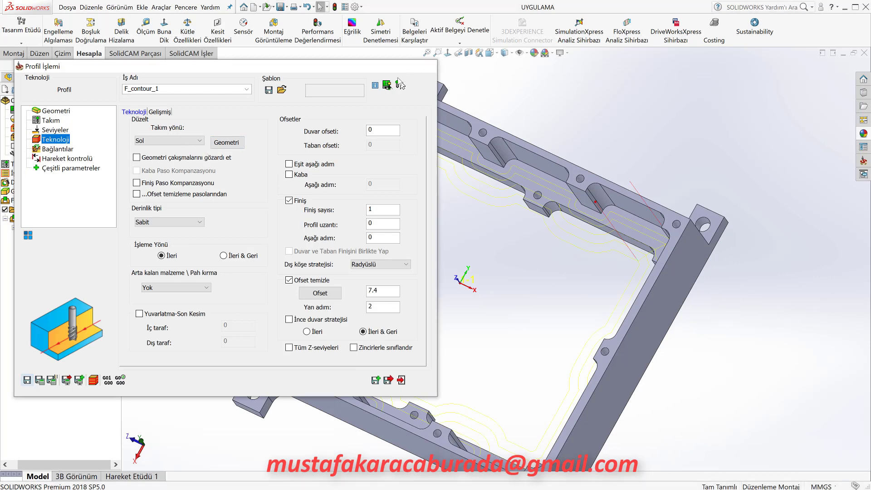
pyautogui.click(400, 83)
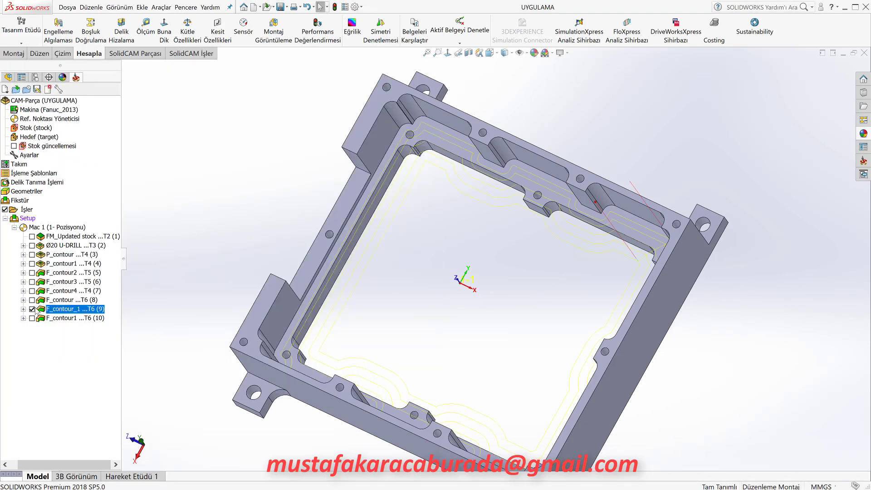
# Toggle operation 8 and F_contour_1 toolpaths on the part to compare them, then reopen F_contour_1.
pyautogui.click(32, 309)
pyautogui.click(31, 299)
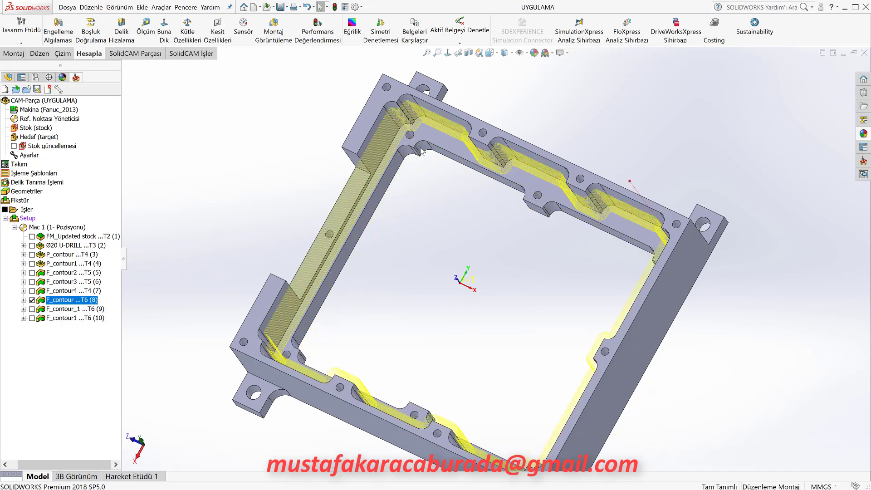
pyautogui.click(32, 300)
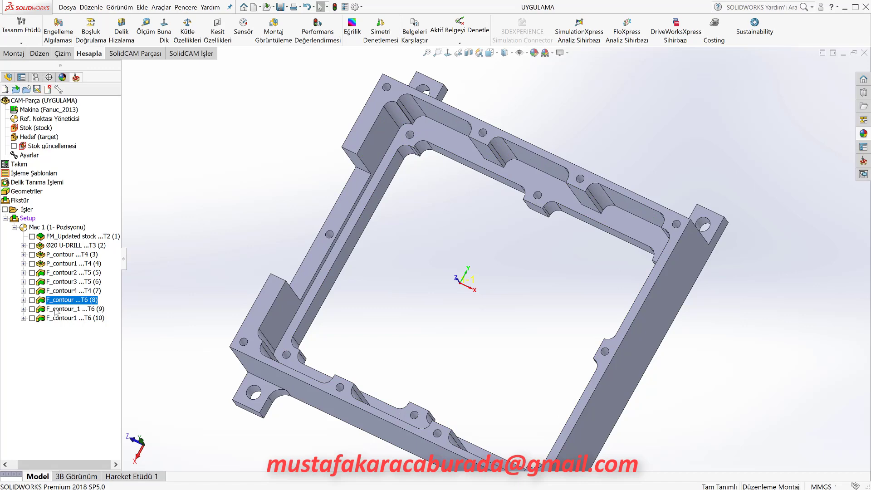
pyautogui.click(57, 310)
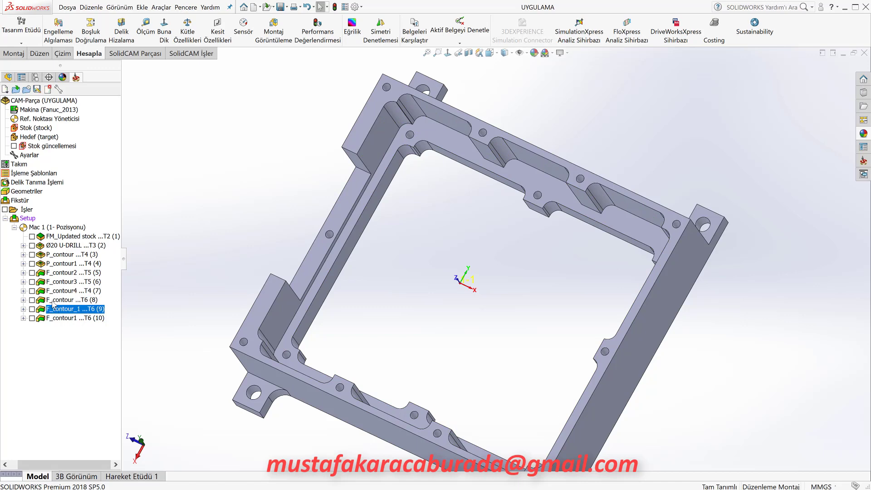
pyautogui.click(52, 301)
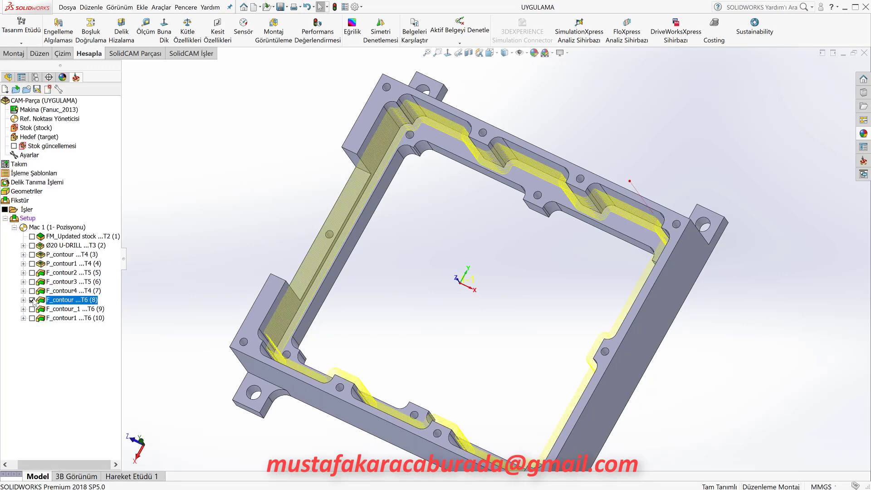
pyautogui.click(32, 300)
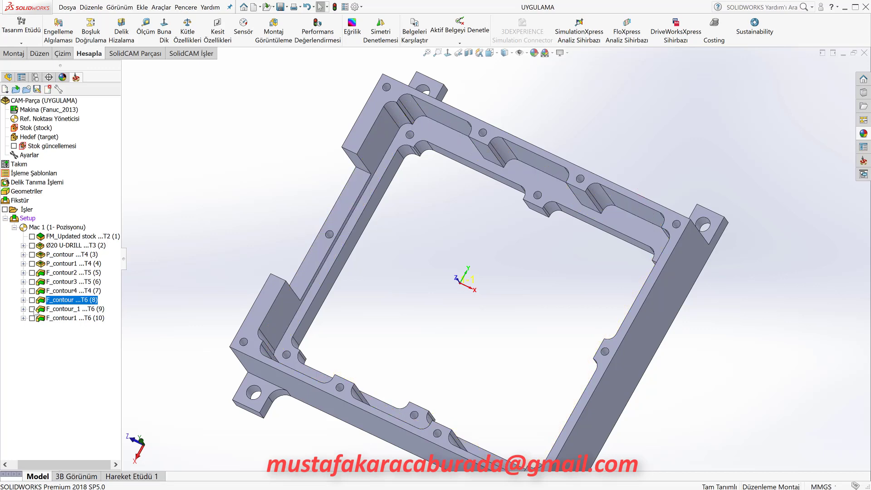
pyautogui.click(31, 309)
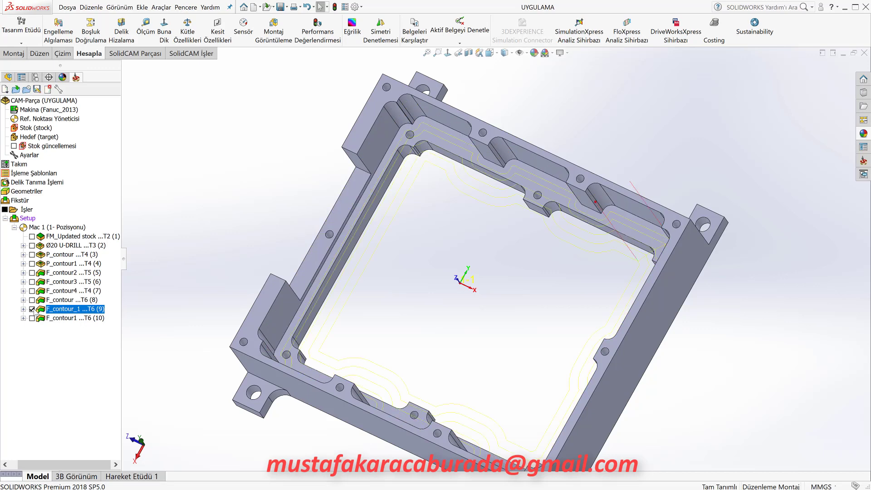
pyautogui.click(31, 309)
pyautogui.doubleClick(62, 309)
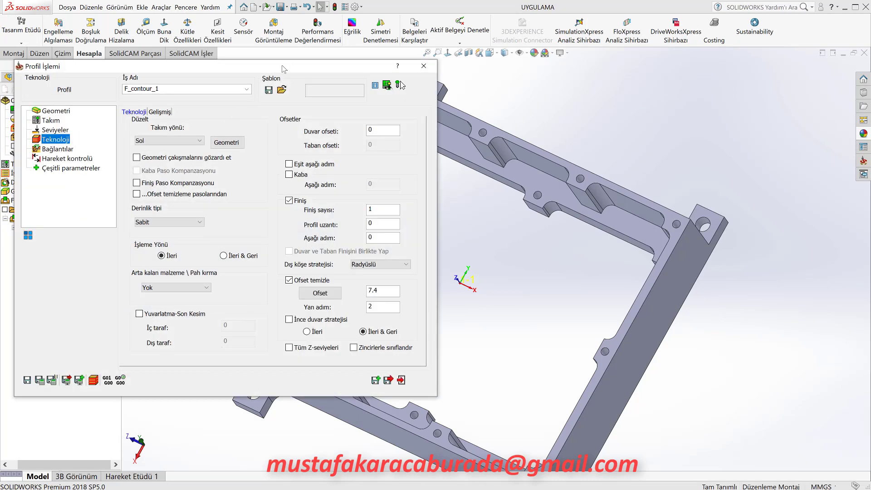
# Set Ofsetler to 2 on F_contour_1's chain geometry, then save, recalculate and close the operation.
pyautogui.click(228, 144)
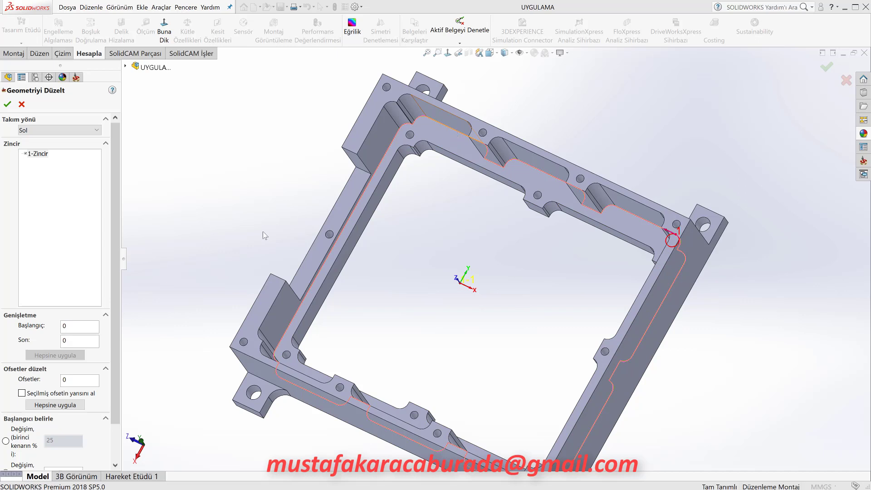
pyautogui.click(78, 377)
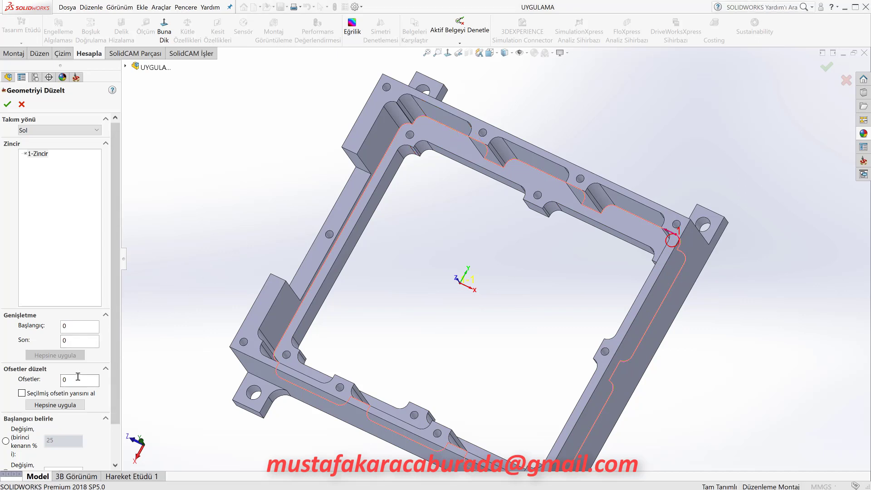
pyautogui.write('2')
pyautogui.press('Return')
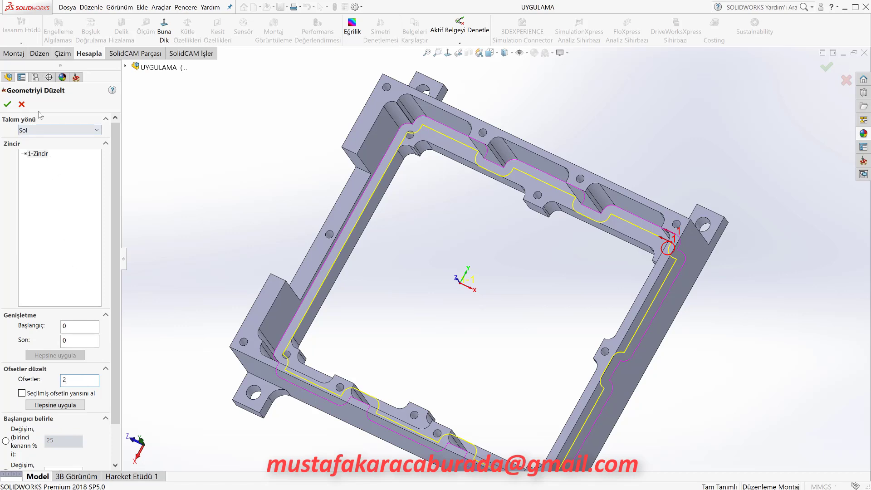
pyautogui.click(8, 105)
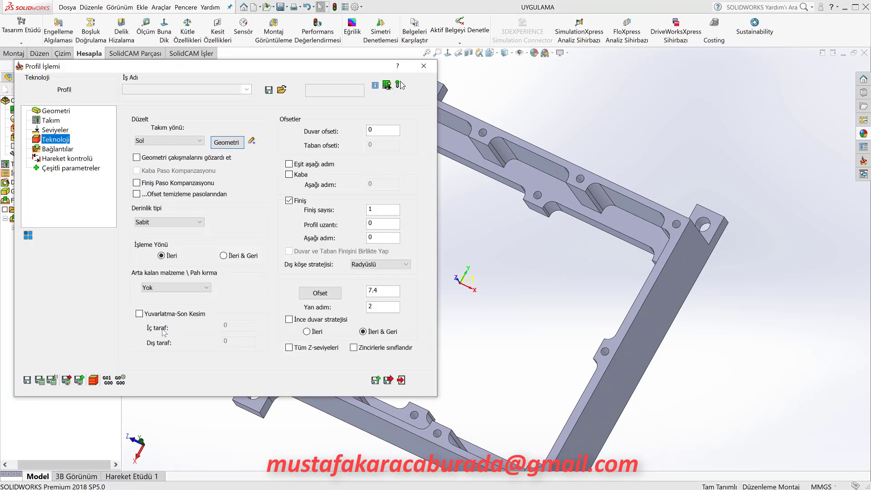
pyautogui.click(39, 380)
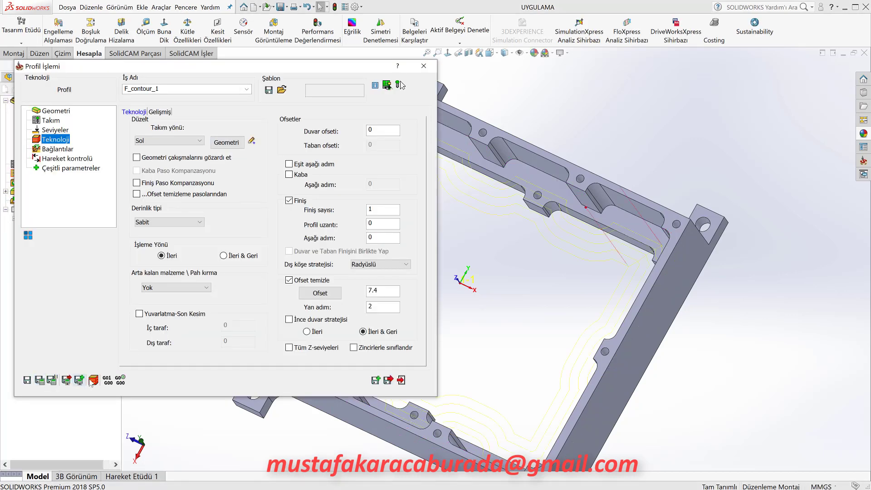
pyautogui.click(401, 381)
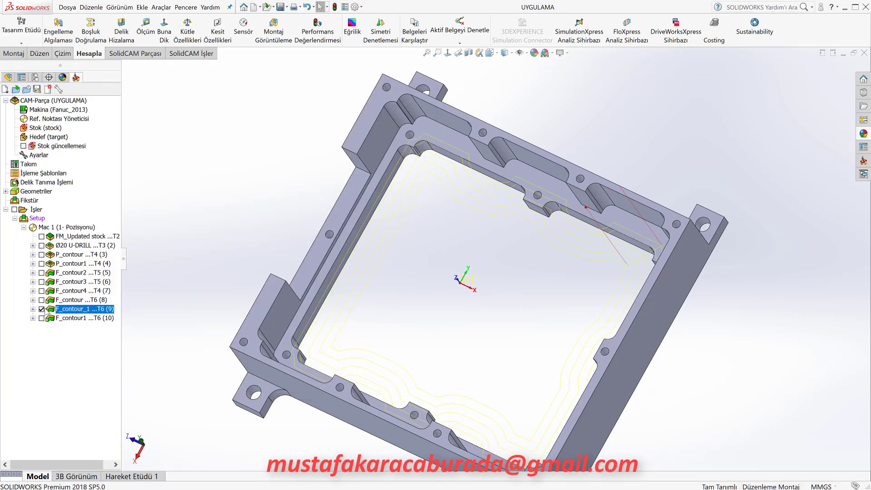
# Uncheck F_contour_1's toolpath in the CAM tree and save the frame's CAM part with Kaydet.
pyautogui.click(41, 308)
pyautogui.doubleClick(81, 319)
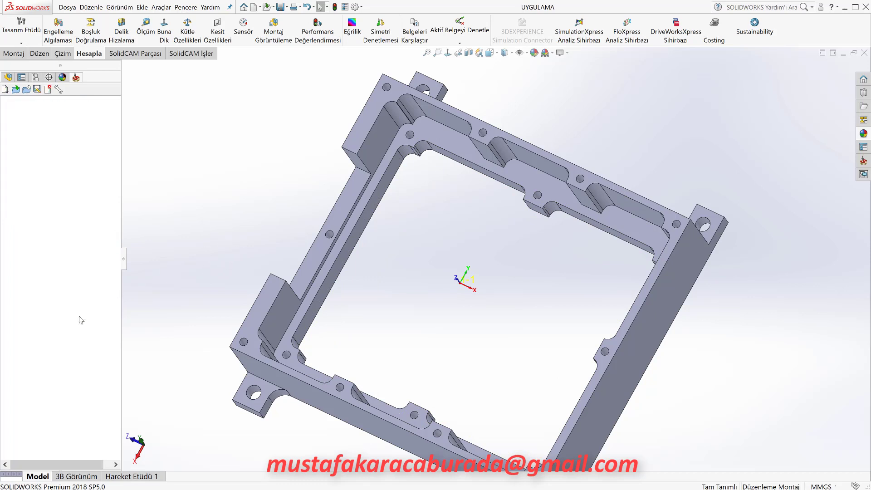
pyautogui.scroll(3, 499, 354)
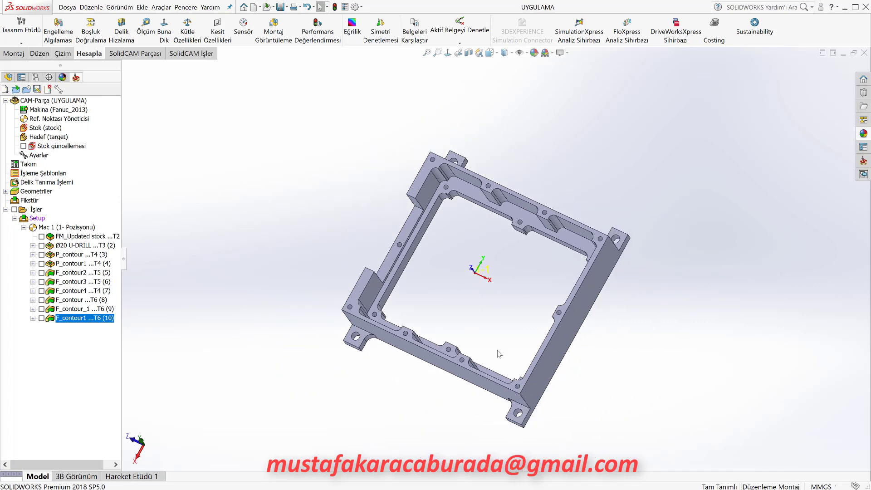
pyautogui.click(280, 7)
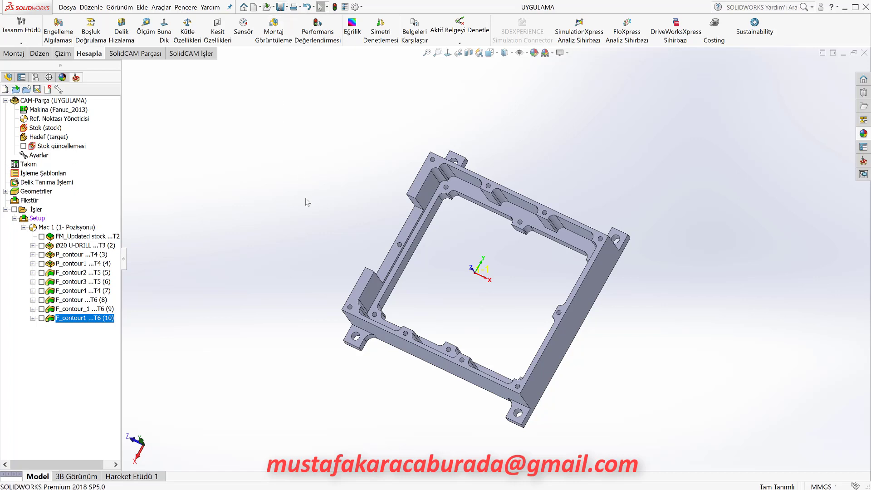